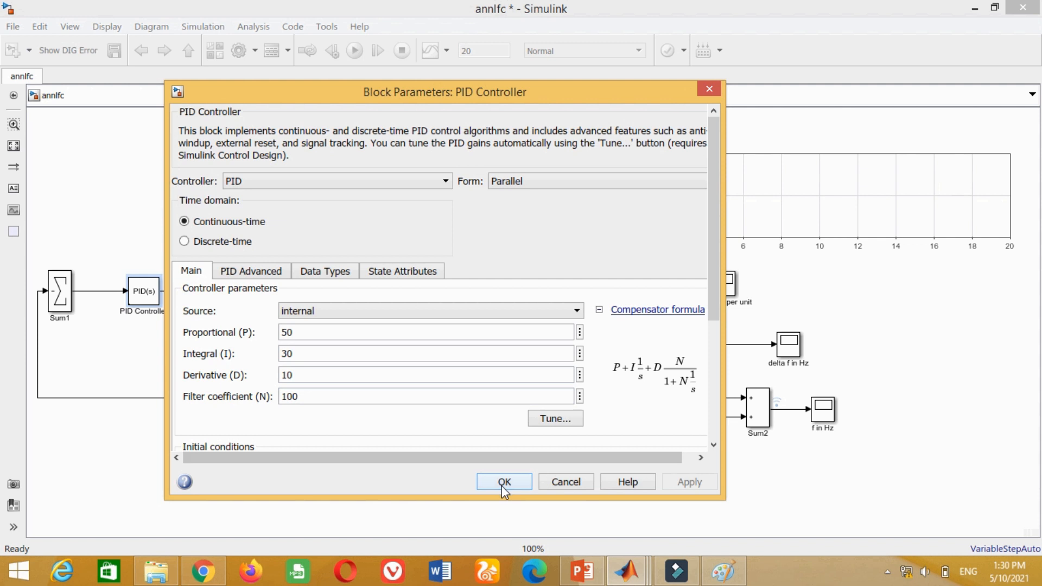
# - Confirm the PID Controller gains and run the simulation
pyautogui.click(647, 520)
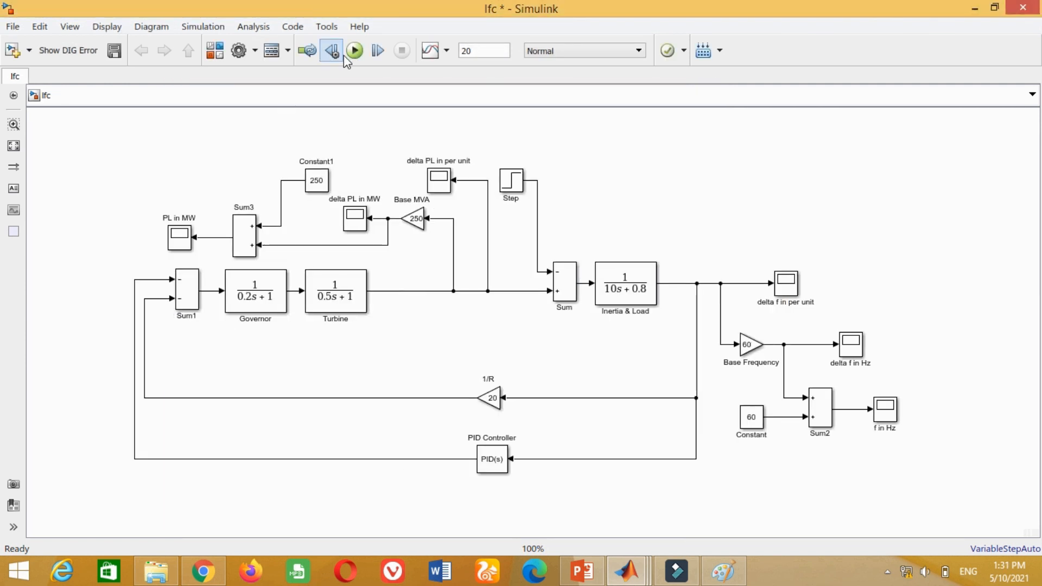
pyautogui.click(355, 51)
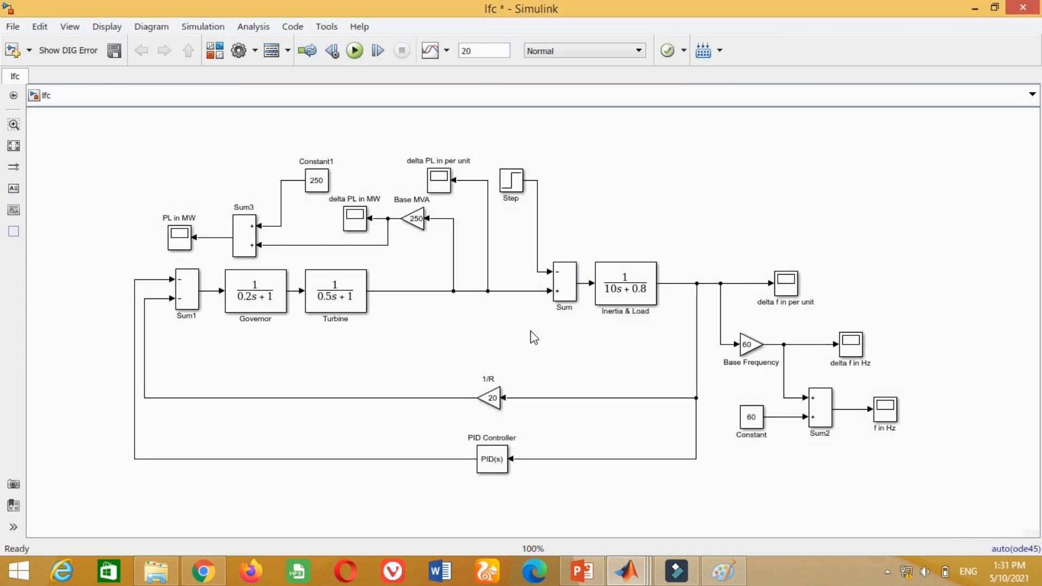
# - Open the delta f in per unit scope to examine the frequency deviation, then close it
pyautogui.click(784, 288)
pyautogui.doubleClick(787, 291)
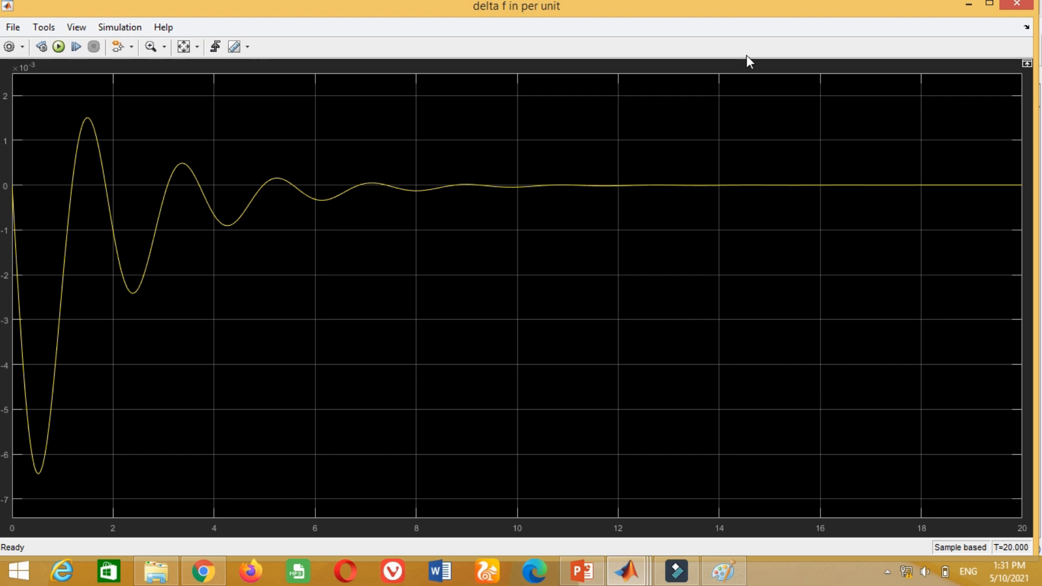
pyautogui.click(1017, 5)
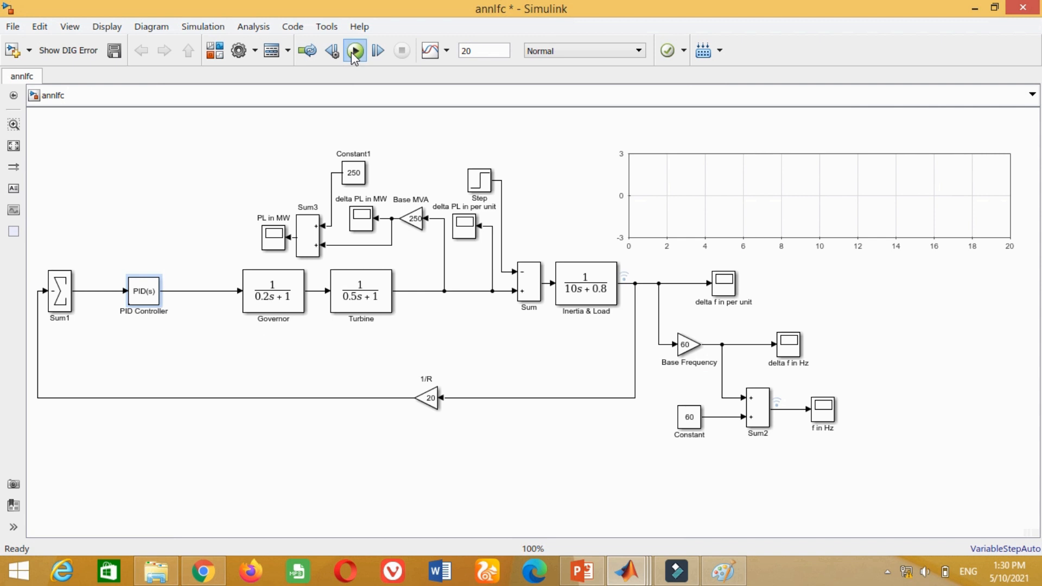
# - Rerun the simulation and examine the Sum2 frequency plot in the model
pyautogui.click(355, 51)
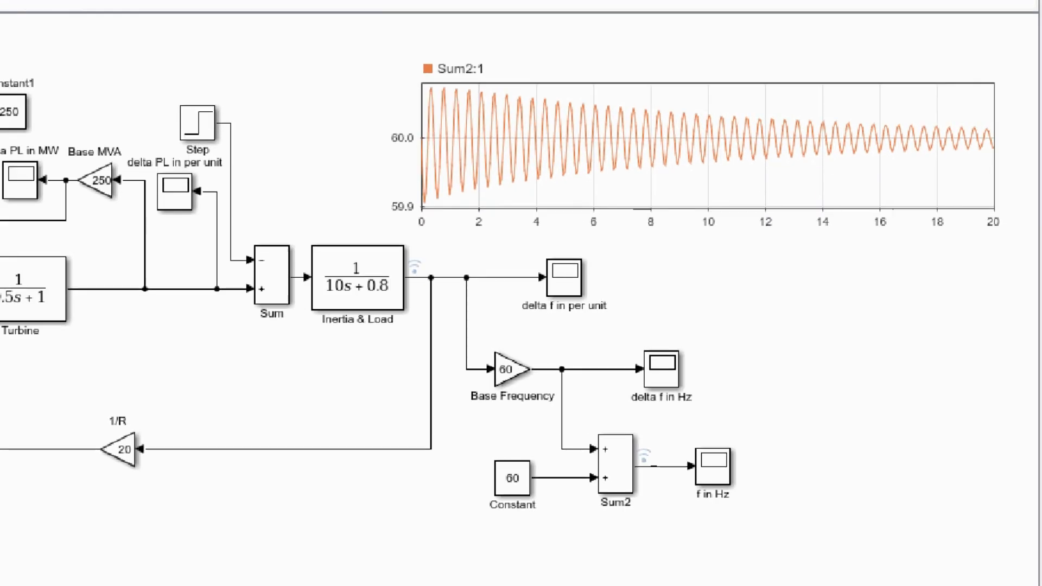
pyautogui.moveTo(373, 67)
pyautogui.mouseDown()
pyautogui.moveTo(722, 261)
pyautogui.moveTo(1023, 260)
pyautogui.mouseUp()
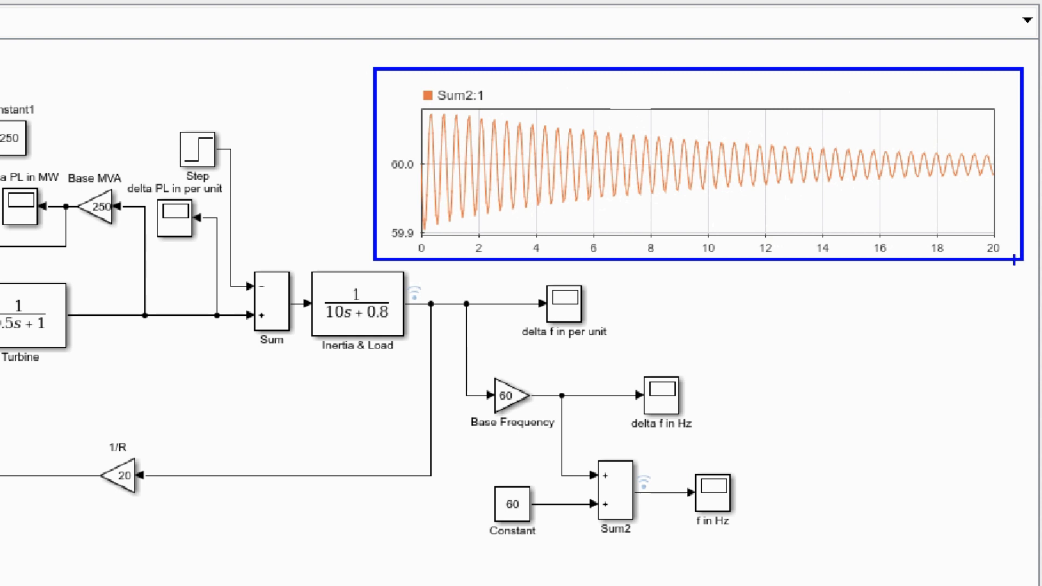
pyautogui.press('Escape')
# - In the annlfc model, set the PID Controller gains to P 1, I 0.25 and D 0.28
pyautogui.click(629, 577)
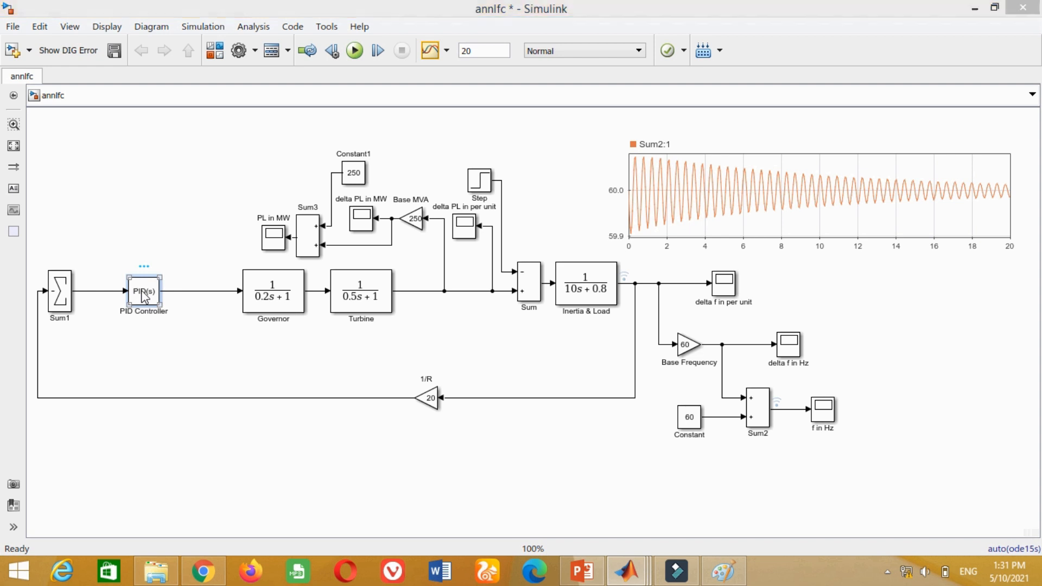
pyautogui.doubleClick(144, 293)
pyautogui.doubleClick(322, 333)
pyautogui.write('1')
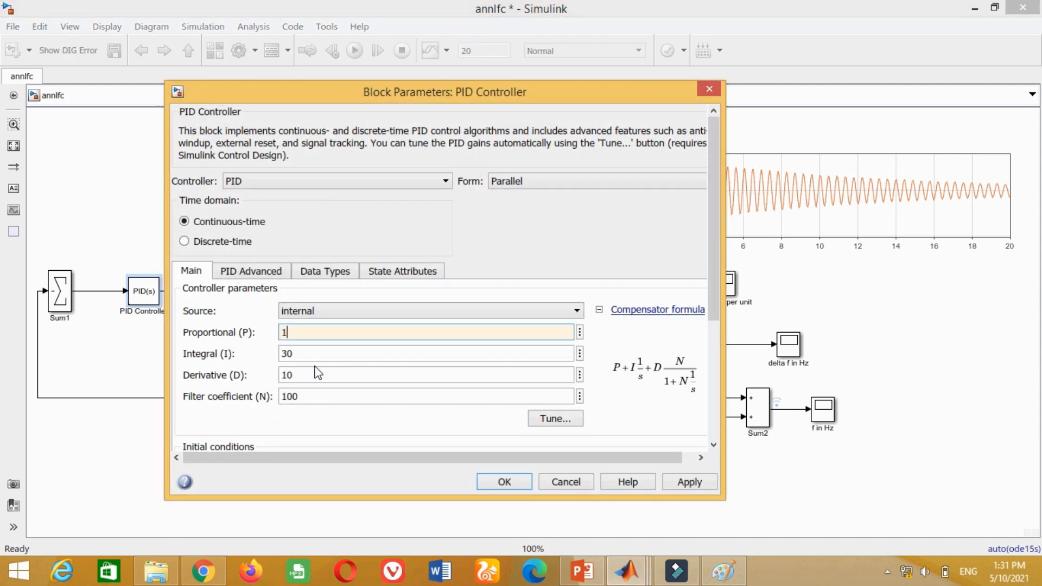
pyautogui.doubleClick(313, 355)
pyautogui.write('0.25')
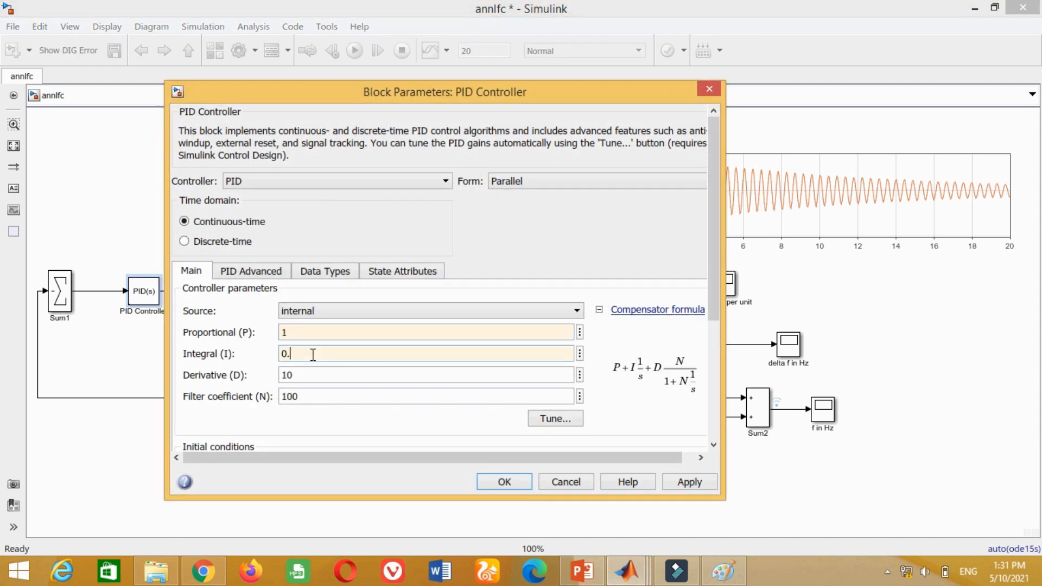
pyautogui.doubleClick(302, 379)
pyautogui.write('0.28')
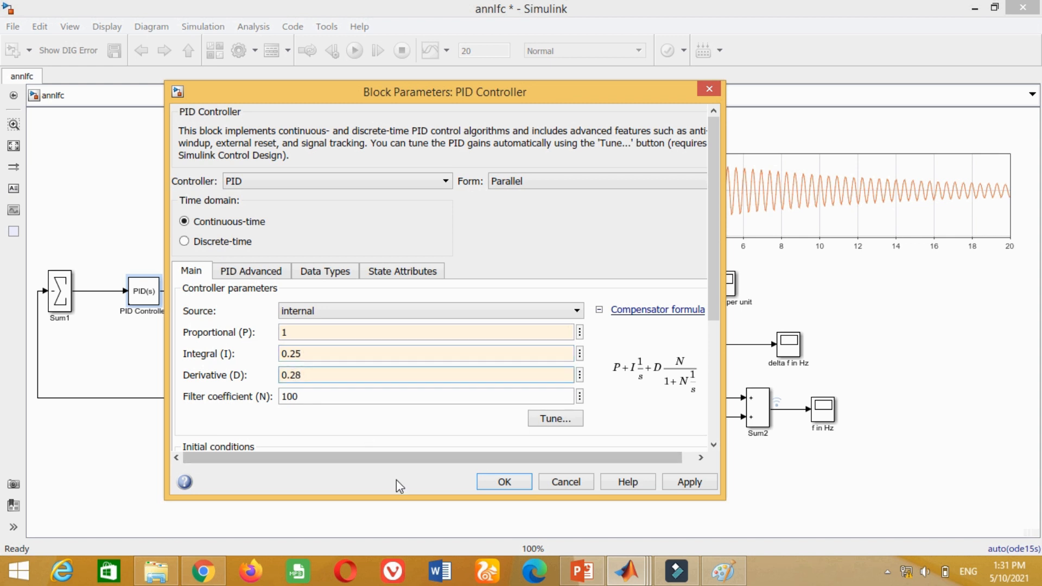
pyautogui.click(507, 483)
pyautogui.click(220, 360)
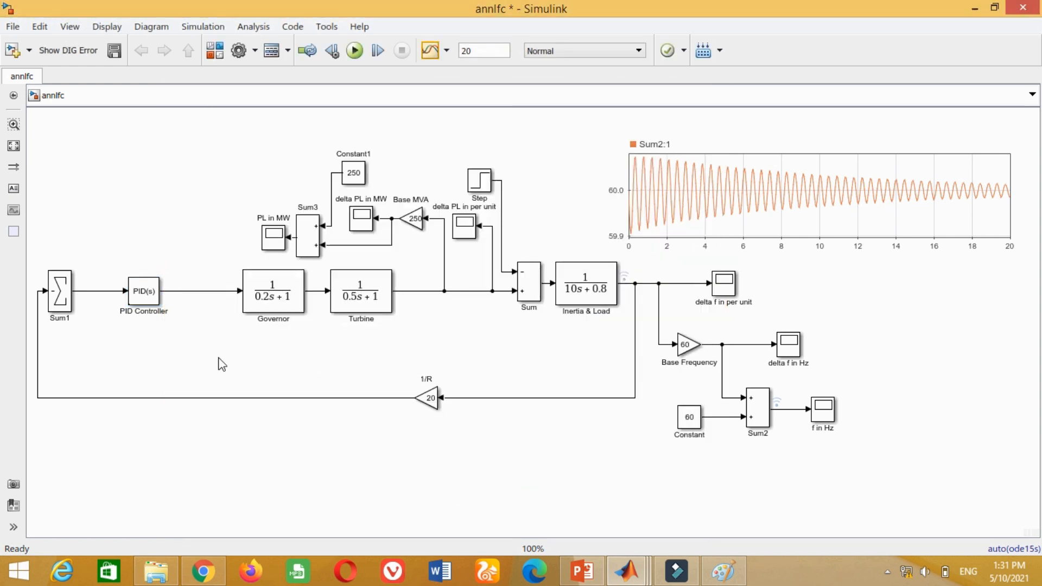
# - Run the simulation and examine the resulting frequency response plot
pyautogui.click(355, 52)
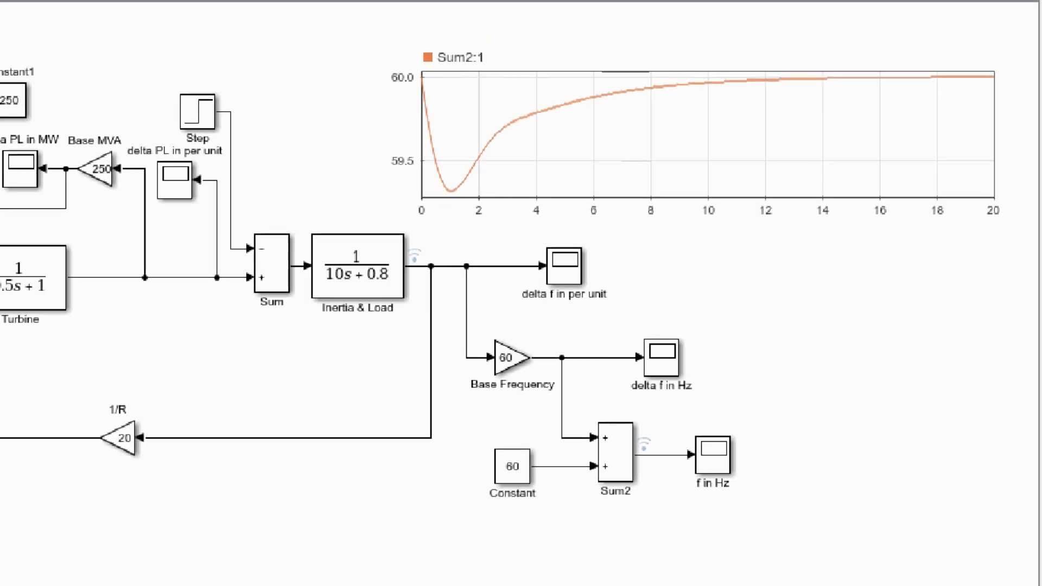
pyautogui.moveTo(376, 72)
pyautogui.mouseDown()
pyautogui.moveTo(400, 100)
pyautogui.moveTo(930, 204)
pyautogui.moveTo(1005, 249)
pyautogui.moveTo(1009, 268)
pyautogui.mouseUp()
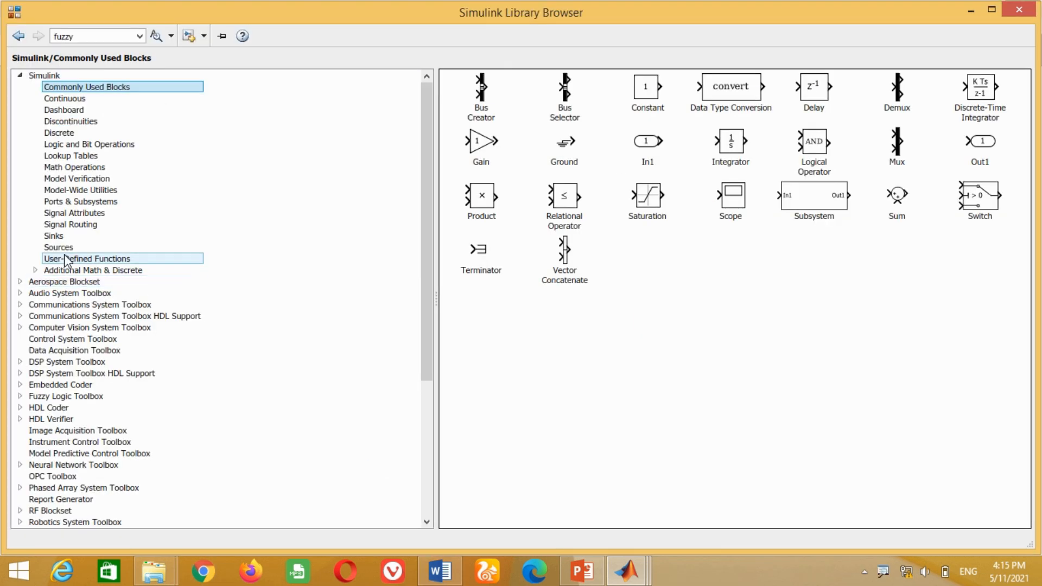
# - Add a Mux block from Commonly Used Blocks to the anfislfc model
pyautogui.rightClick(902, 142)
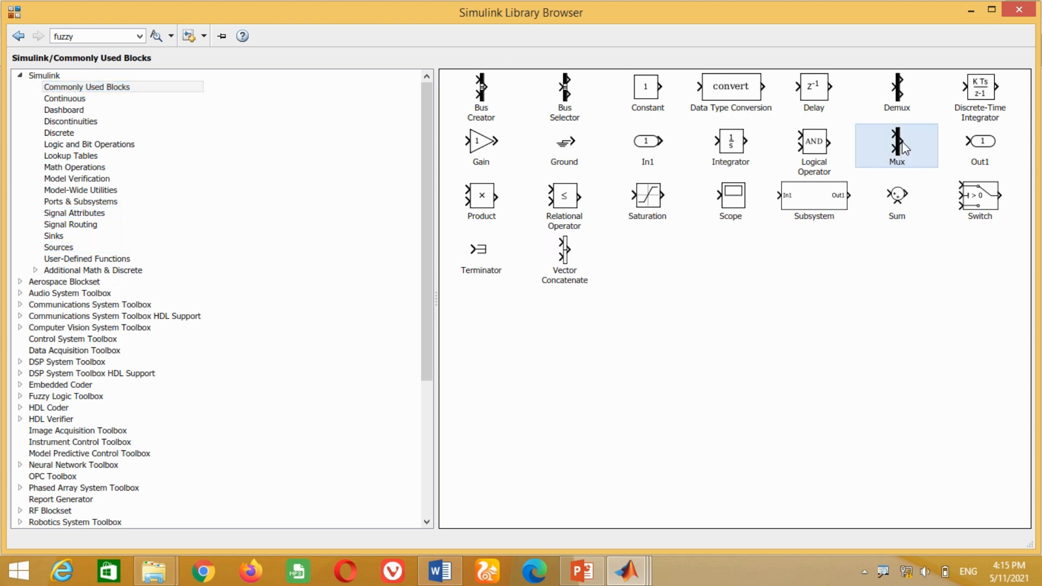
pyautogui.click(910, 151)
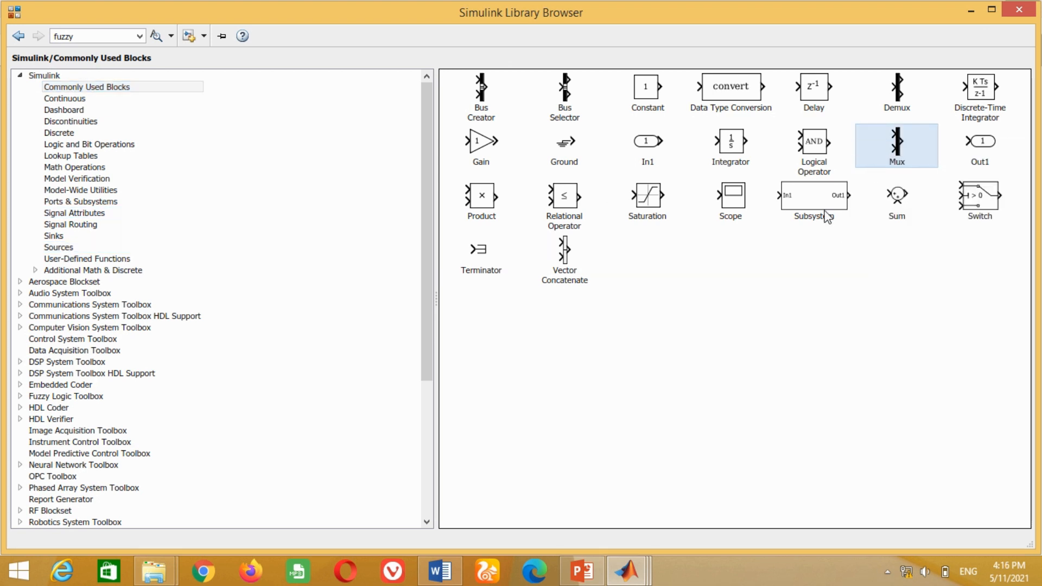
pyautogui.moveTo(627, 571)
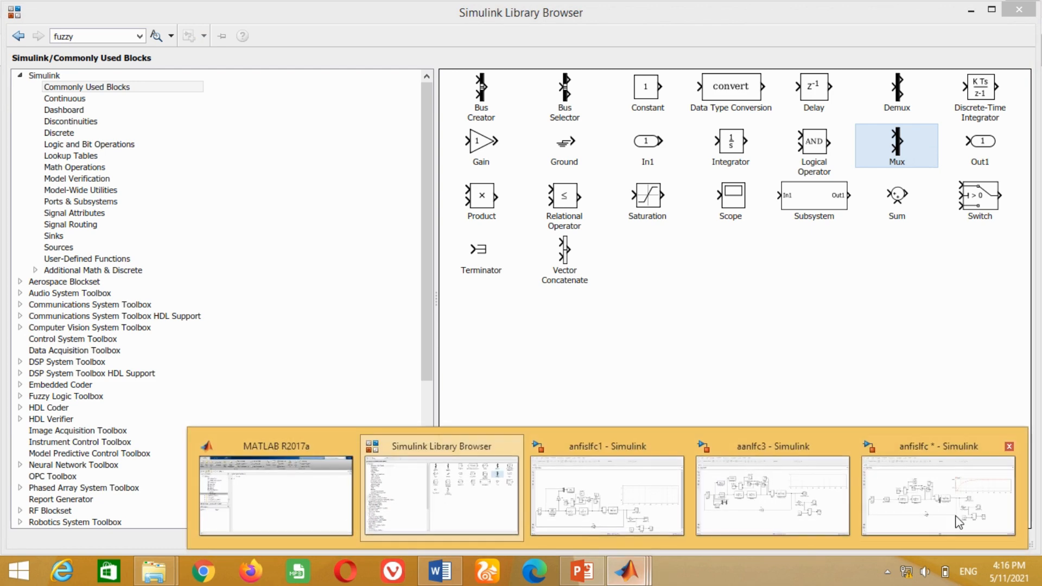
pyautogui.click(951, 510)
# - Connect the Sum1 output and the PID Controller output to the two Mux inputs
pyautogui.moveTo(532, 322)
pyautogui.mouseDown()
pyautogui.moveTo(257, 216)
pyautogui.moveTo(201, 165)
pyautogui.moveTo(111, 310)
pyautogui.mouseUp()
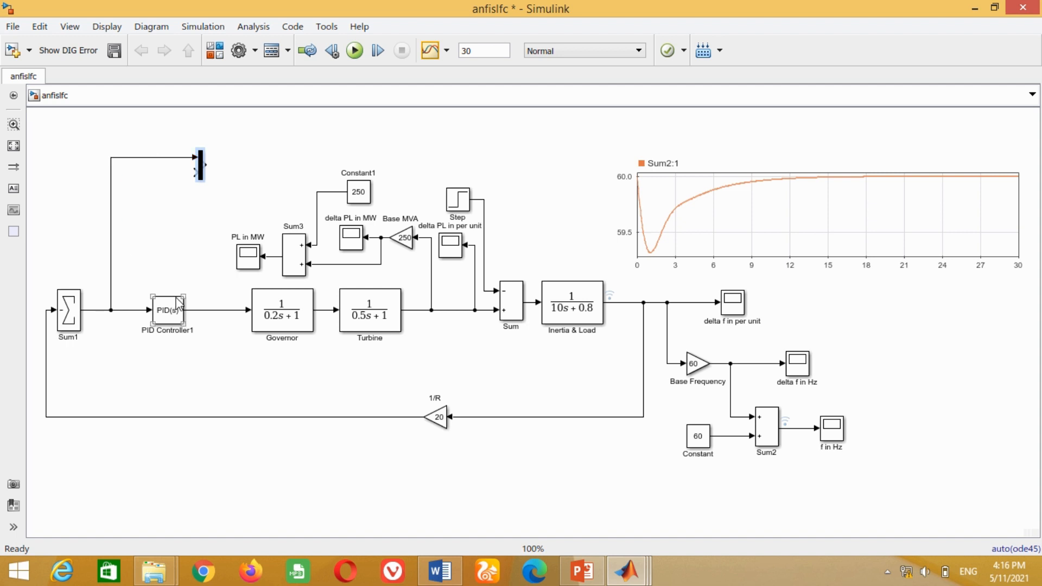
pyautogui.moveTo(200, 165)
pyautogui.mouseDown()
pyautogui.moveTo(243, 171)
pyautogui.moveTo(205, 261)
pyautogui.moveTo(201, 310)
pyautogui.mouseUp()
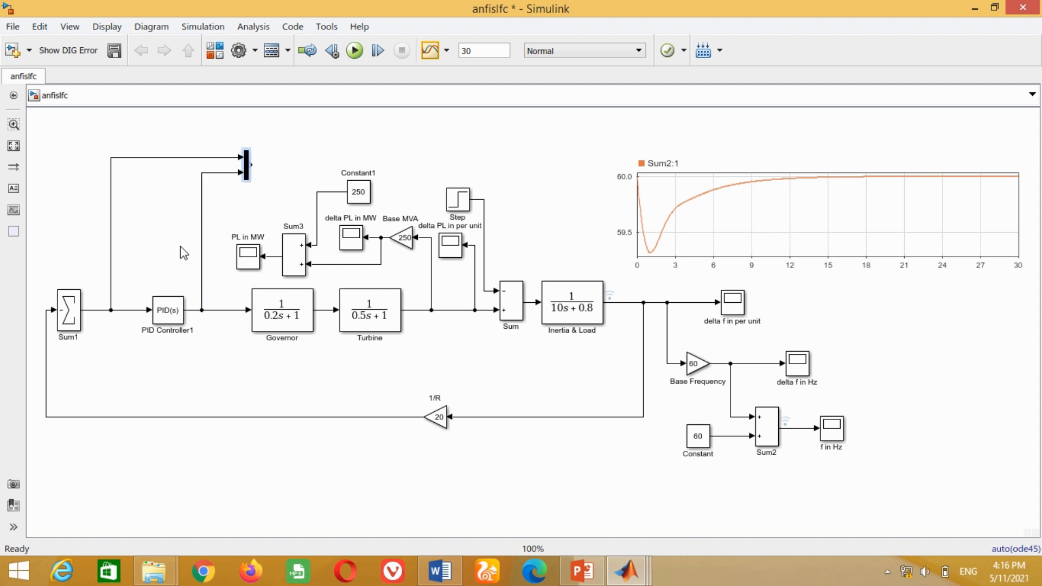
# - Add a To Workspace block from the Sinks library and connect it to the Mux output
pyautogui.hotkey('ctrl', 'shift', 'l')
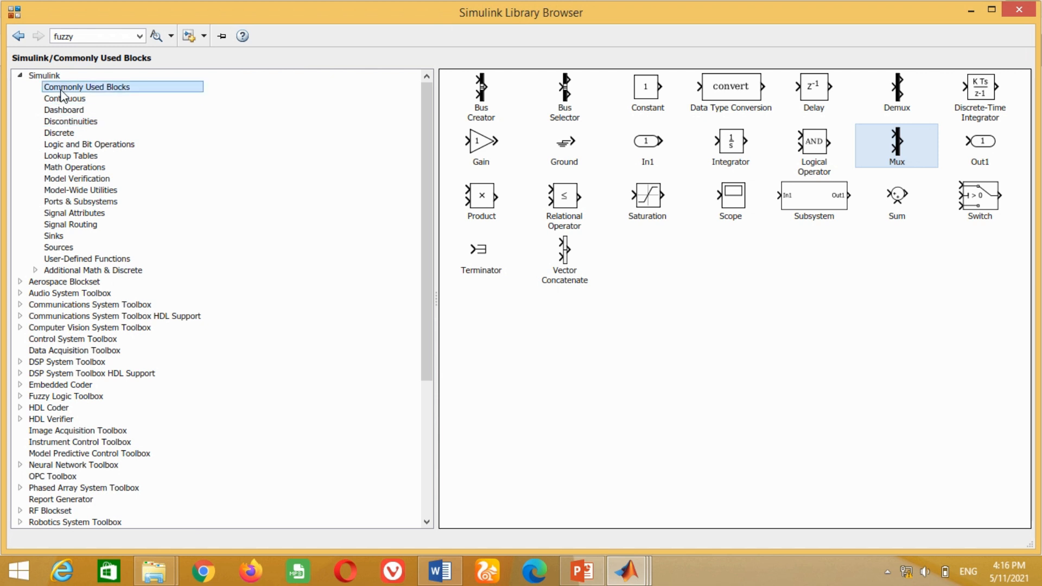
pyautogui.click(59, 237)
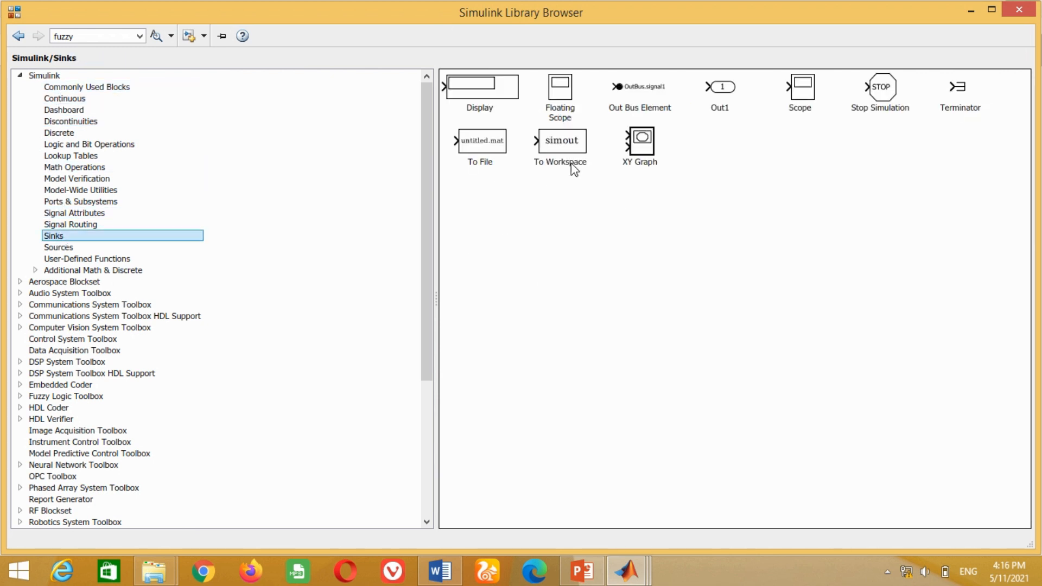
pyautogui.click(562, 145)
pyautogui.rightClick(562, 144)
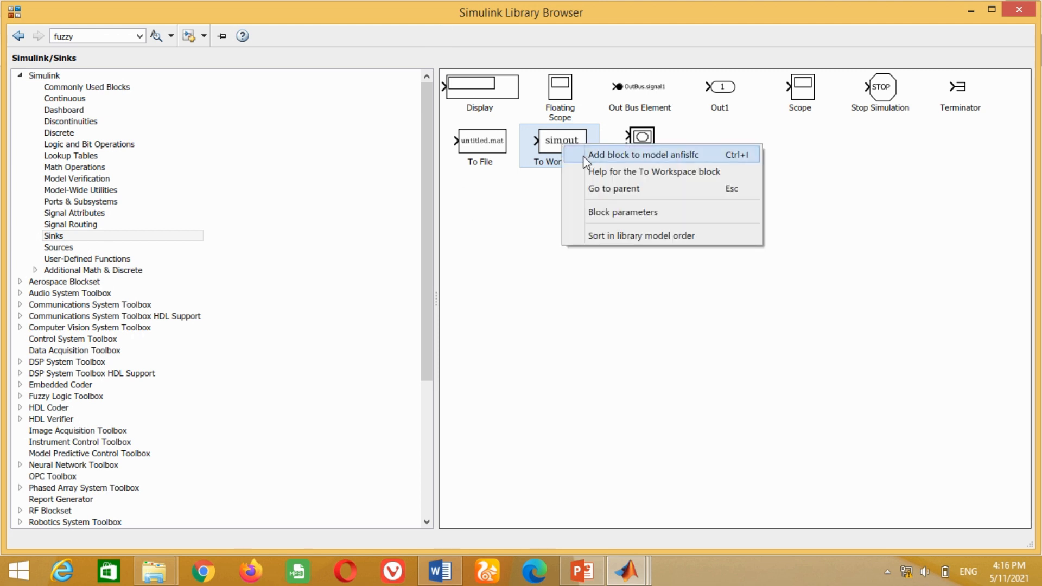
pyautogui.click(591, 157)
pyautogui.moveTo(627, 570)
pyautogui.click(609, 491)
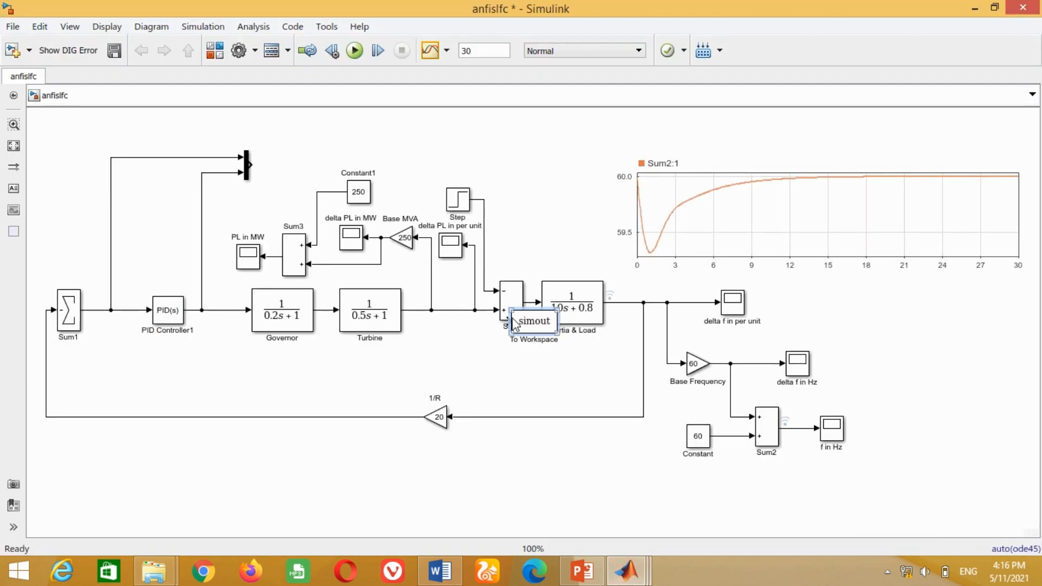
pyautogui.moveTo(531, 324); pyautogui.dragTo(279, 164)
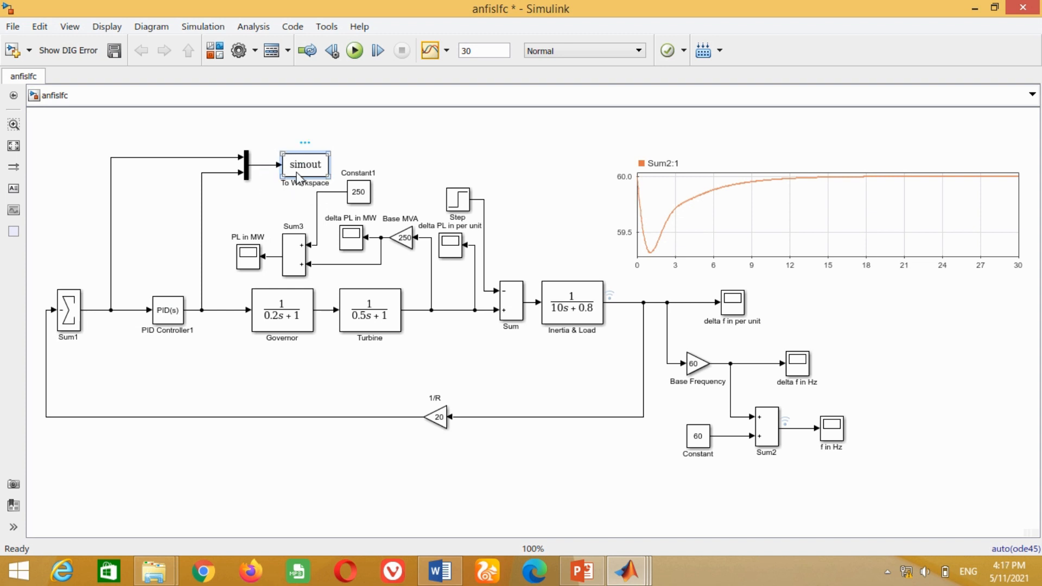
# - Set the To Workspace block's variable name to data and its save format to Array
pyautogui.doubleClick(315, 174)
pyautogui.write('data')
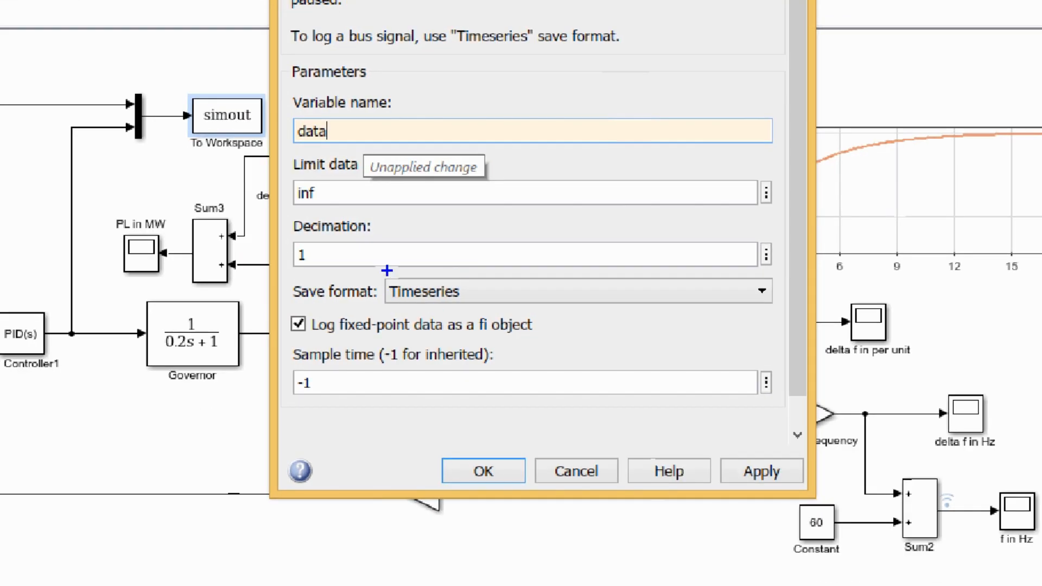
pyautogui.moveTo(379, 275); pyautogui.dragTo(779, 308)
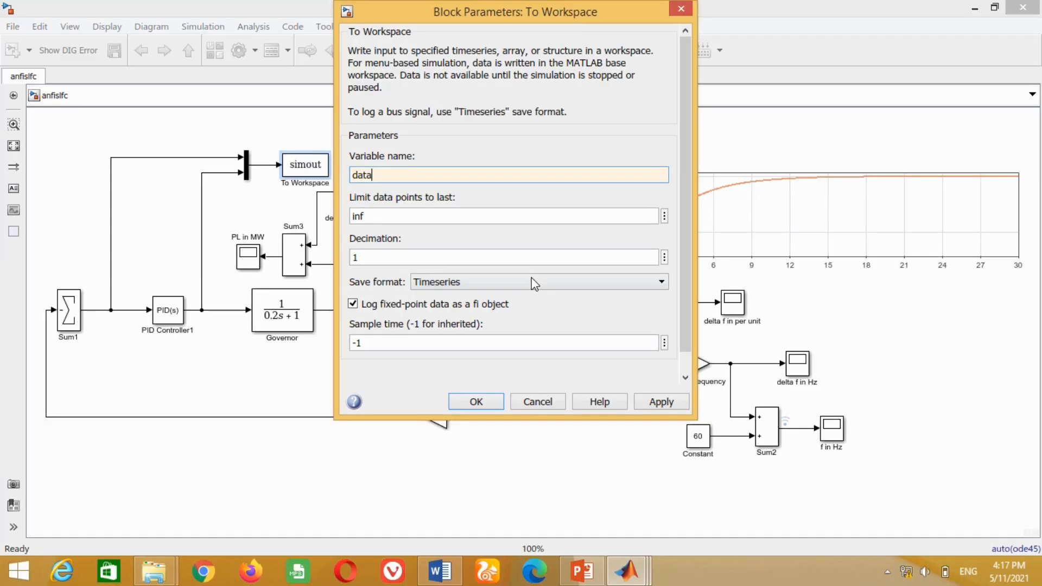
pyautogui.click(409, 291)
pyautogui.click(432, 324)
pyautogui.click(736, 399)
pyautogui.click(550, 402)
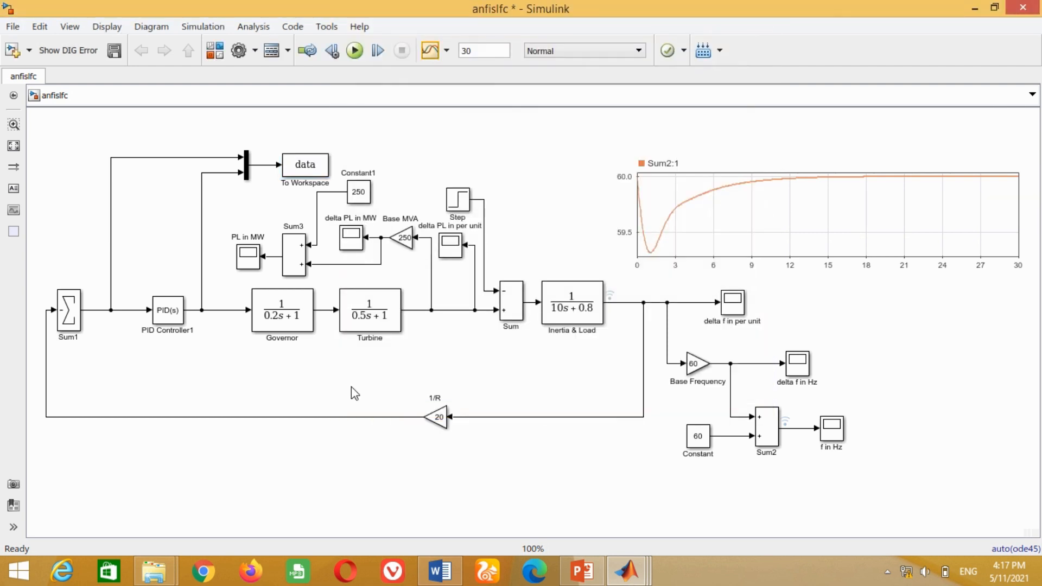
# - Run the simulation and inspect the exported data variable in the variable editor
pyautogui.click(358, 55)
pyautogui.moveTo(626, 571)
pyautogui.click(282, 500)
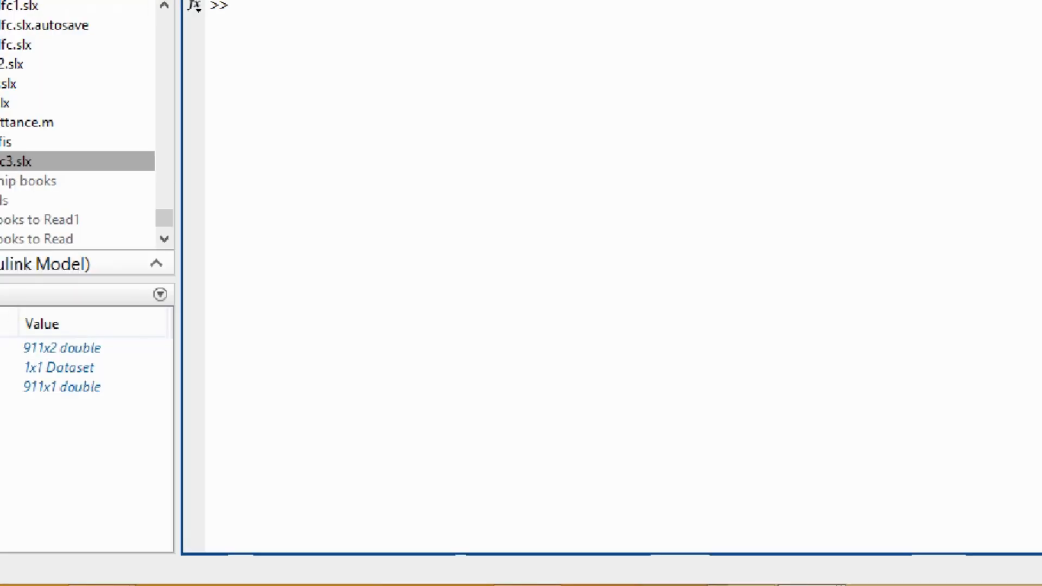
pyautogui.moveTo(4, 337)
pyautogui.mouseDown()
pyautogui.moveTo(33, 364)
pyautogui.moveTo(158, 382)
pyautogui.moveTo(247, 378)
pyautogui.mouseUp()
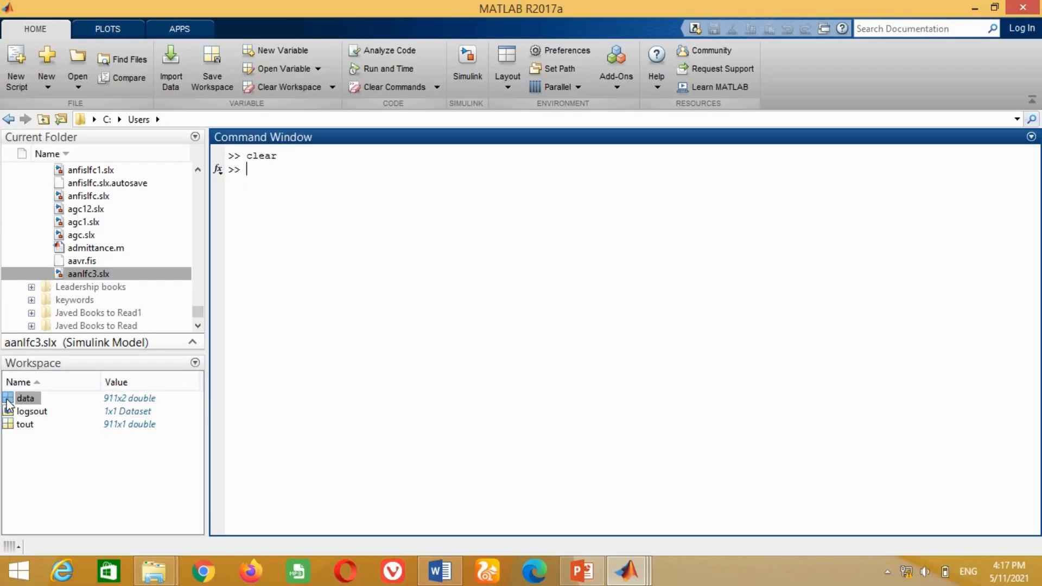
pyautogui.doubleClick(8, 402)
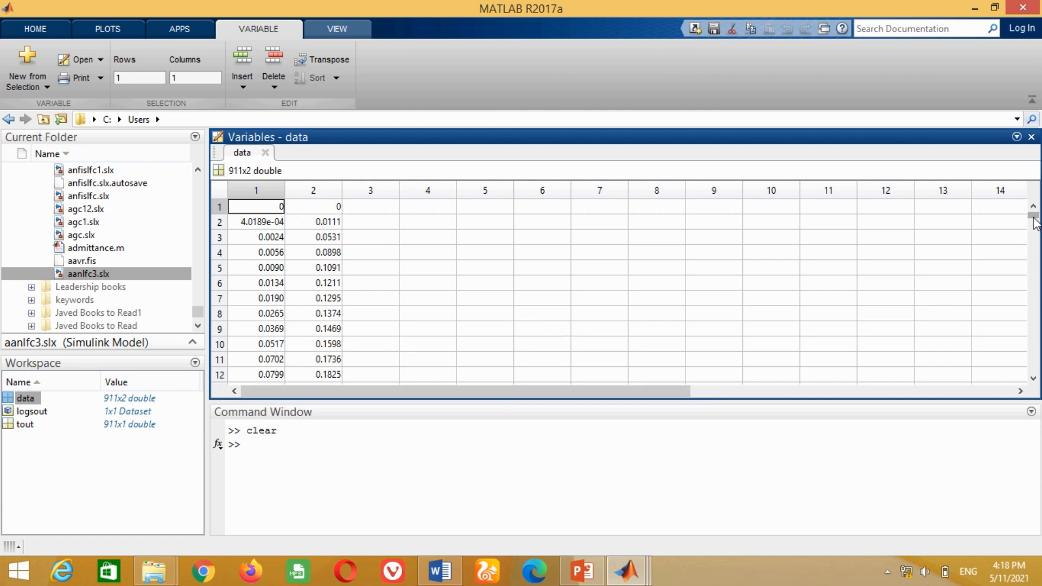
pyautogui.moveTo(1034, 217)
pyautogui.mouseDown()
pyautogui.moveTo(1017, 435)
pyautogui.moveTo(1024, 201)
pyautogui.mouseUp()
pyautogui.click(266, 153)
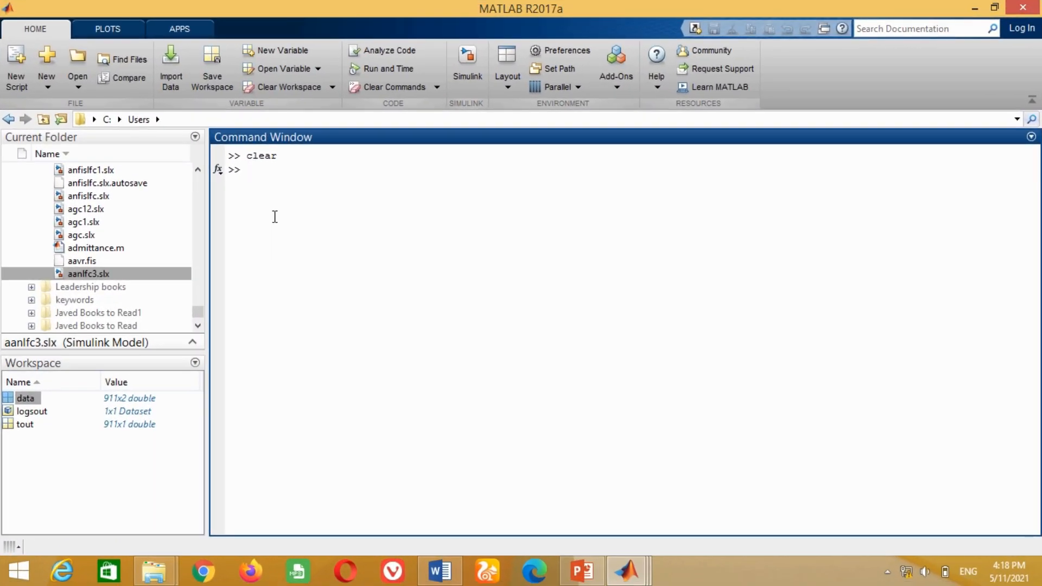
# - Launch the Neuro-Fuzzy Designer with the anfisedit command
pyautogui.write('anfisedit')
pyautogui.press('Return')
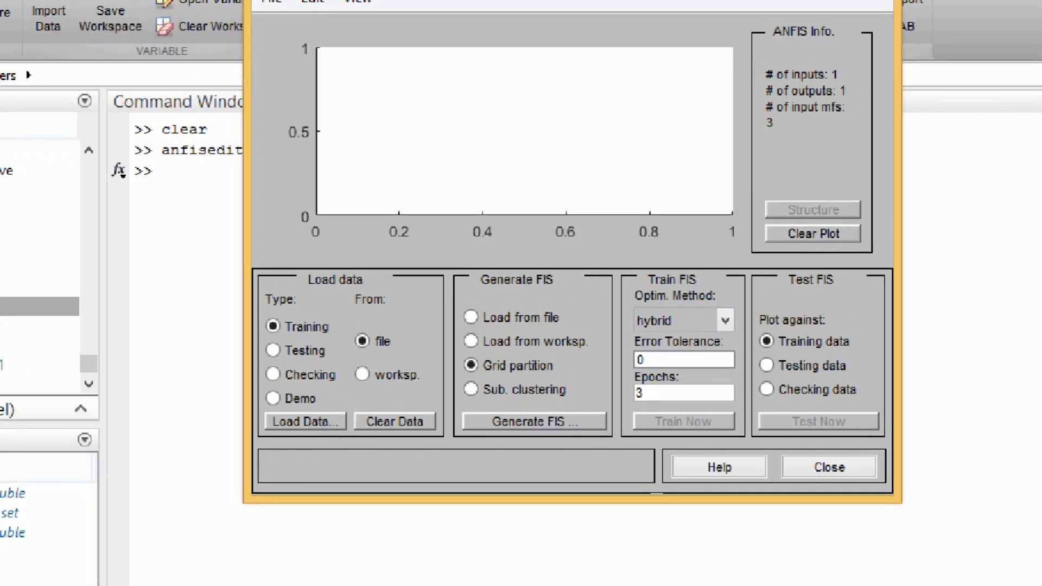
# - Load training data from the workspace variable data into the Neuro-Fuzzy Designer
pyautogui.moveTo(349, 325); pyautogui.dragTo(402, 359)
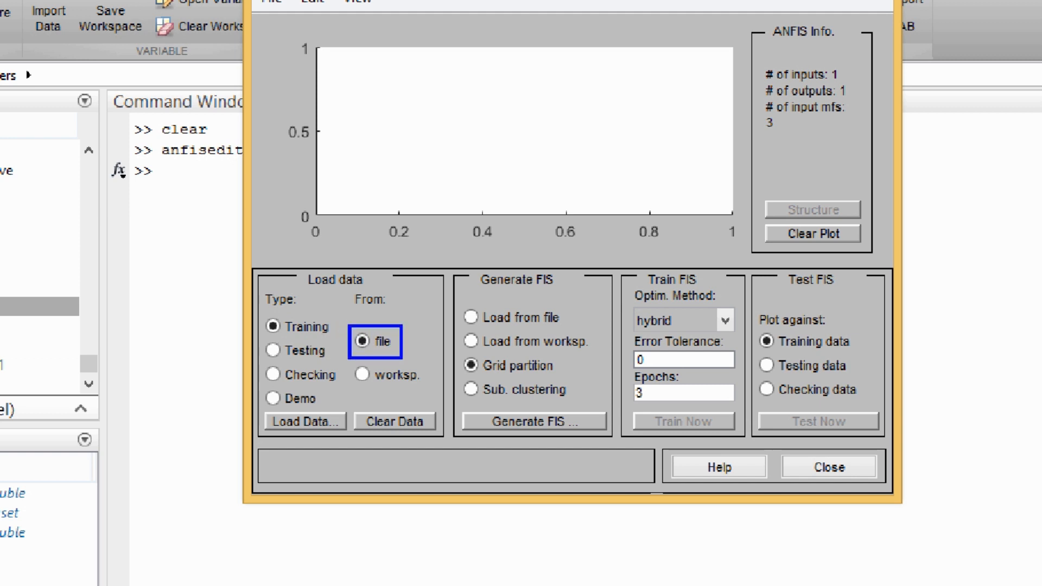
pyautogui.moveTo(345, 361); pyautogui.dragTo(429, 392)
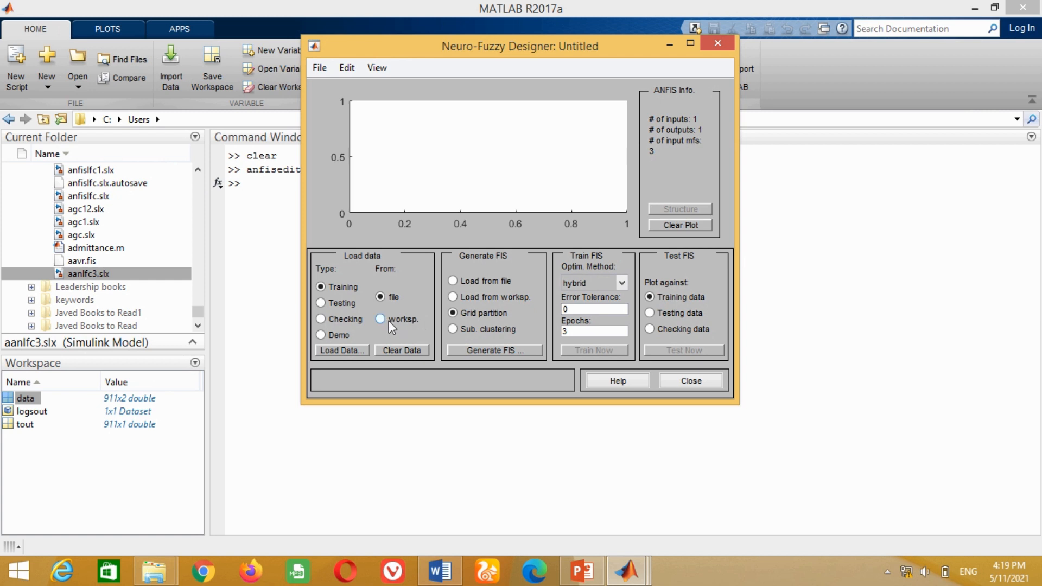
pyautogui.click(380, 320)
pyautogui.click(337, 349)
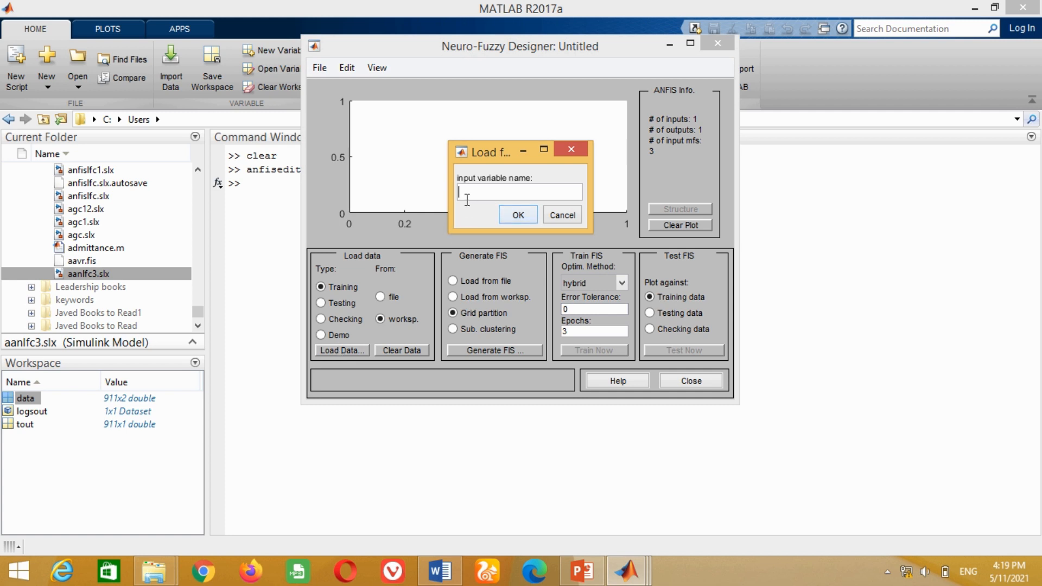
pyautogui.write('data')
pyautogui.click(517, 215)
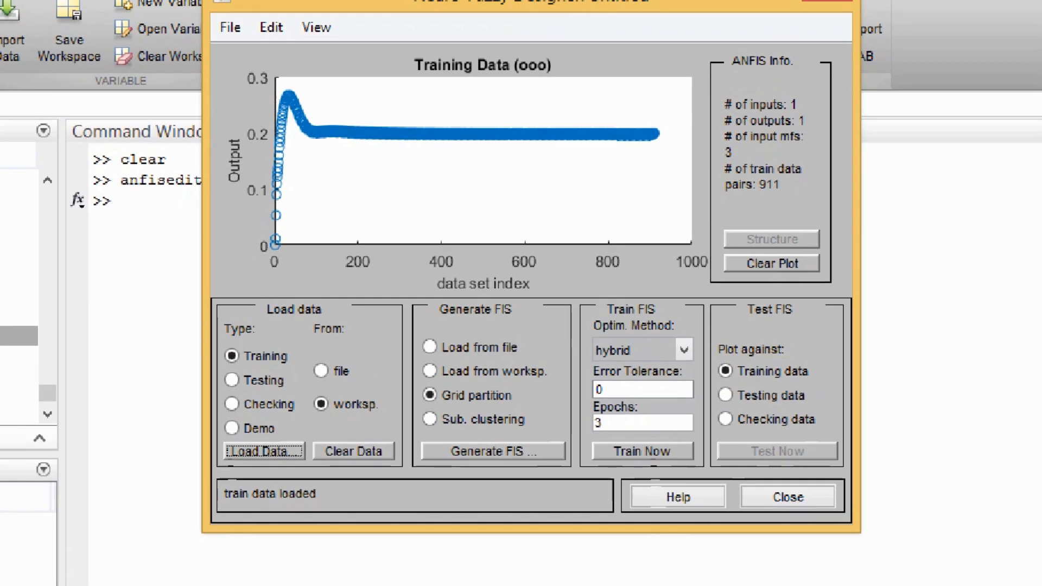
pyautogui.moveTo(220, 52)
pyautogui.mouseDown()
pyautogui.moveTo(291, 236)
pyautogui.moveTo(298, 280)
pyautogui.mouseUp()
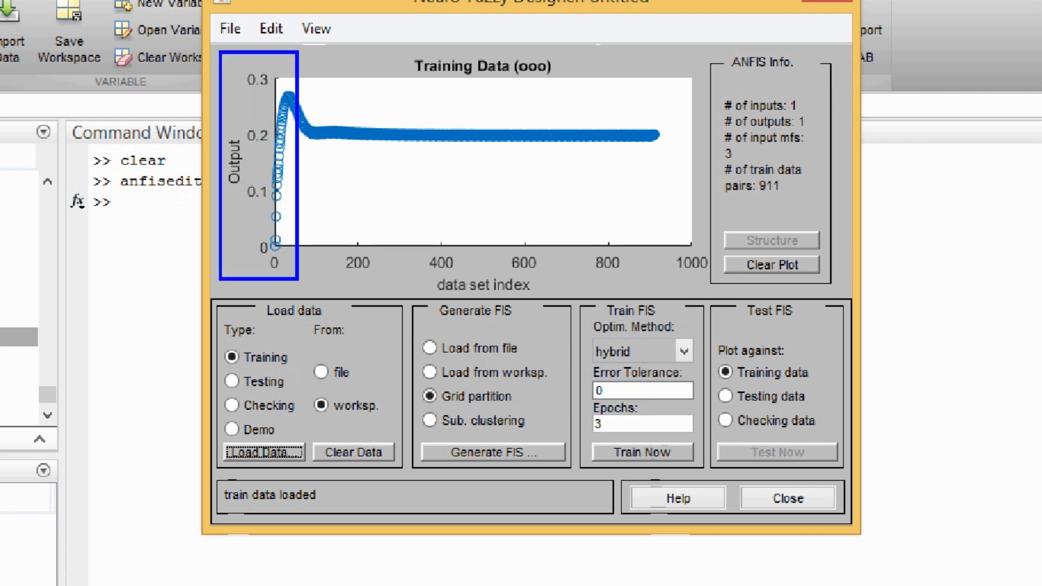
pyautogui.moveTo(246, 226)
pyautogui.mouseDown()
pyautogui.moveTo(399, 272)
pyautogui.moveTo(713, 280)
pyautogui.moveTo(713, 294)
pyautogui.mouseUp()
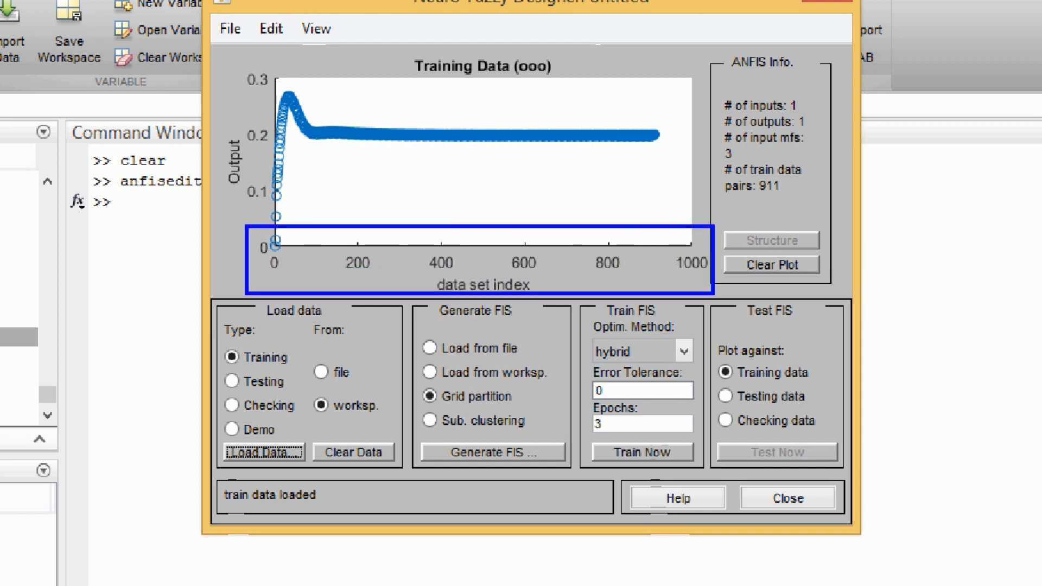
pyautogui.moveTo(399, 298)
pyautogui.mouseDown()
pyautogui.moveTo(478, 336)
pyautogui.moveTo(565, 446)
pyautogui.moveTo(575, 482)
pyautogui.moveTo(579, 474)
pyautogui.mouseUp()
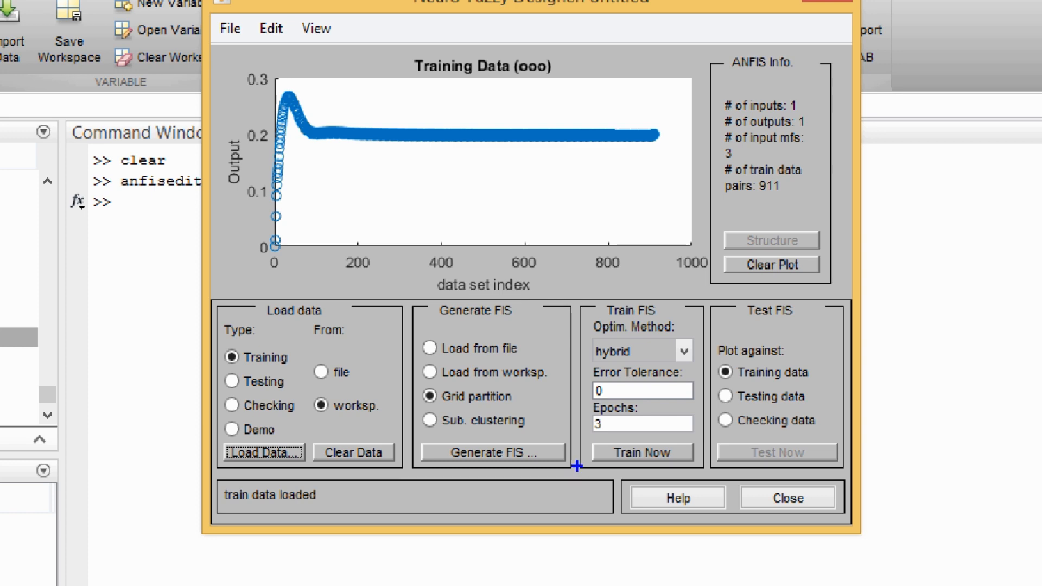
pyautogui.moveTo(417, 332)
pyautogui.mouseDown()
pyautogui.moveTo(443, 357)
pyautogui.moveTo(529, 363)
pyautogui.mouseUp()
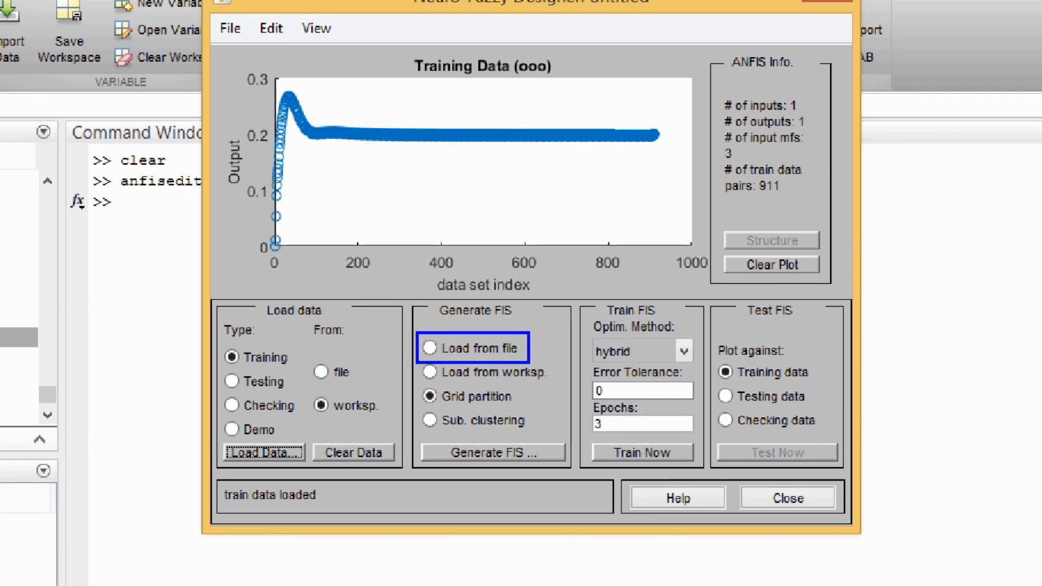
pyautogui.moveTo(414, 361)
pyautogui.mouseDown()
pyautogui.moveTo(443, 380)
pyautogui.moveTo(555, 389)
pyautogui.mouseUp()
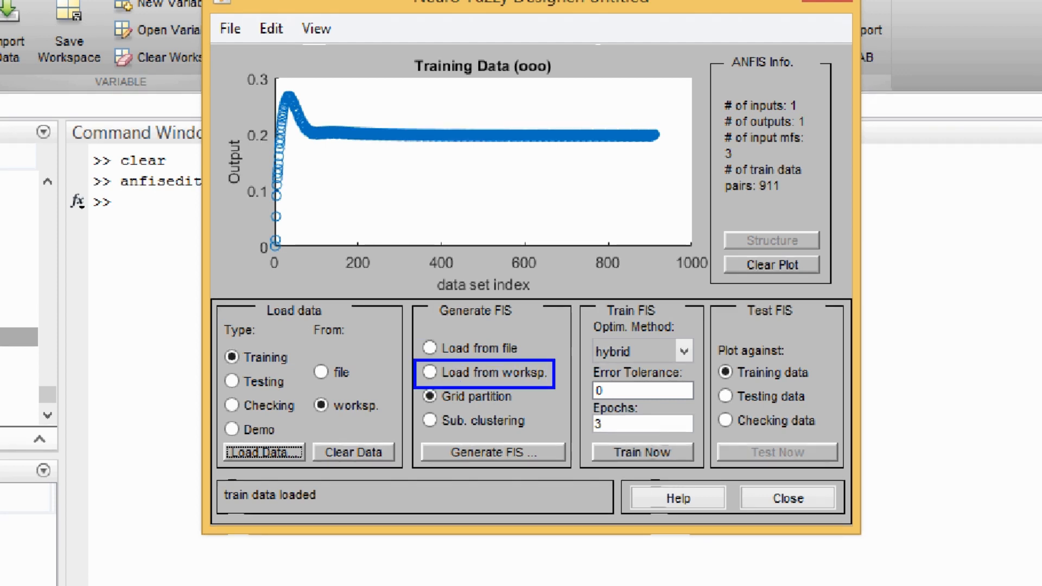
pyautogui.press('e')
pyautogui.moveTo(417, 384)
pyautogui.mouseDown()
pyautogui.moveTo(459, 410)
pyautogui.moveTo(522, 409)
pyautogui.mouseUp()
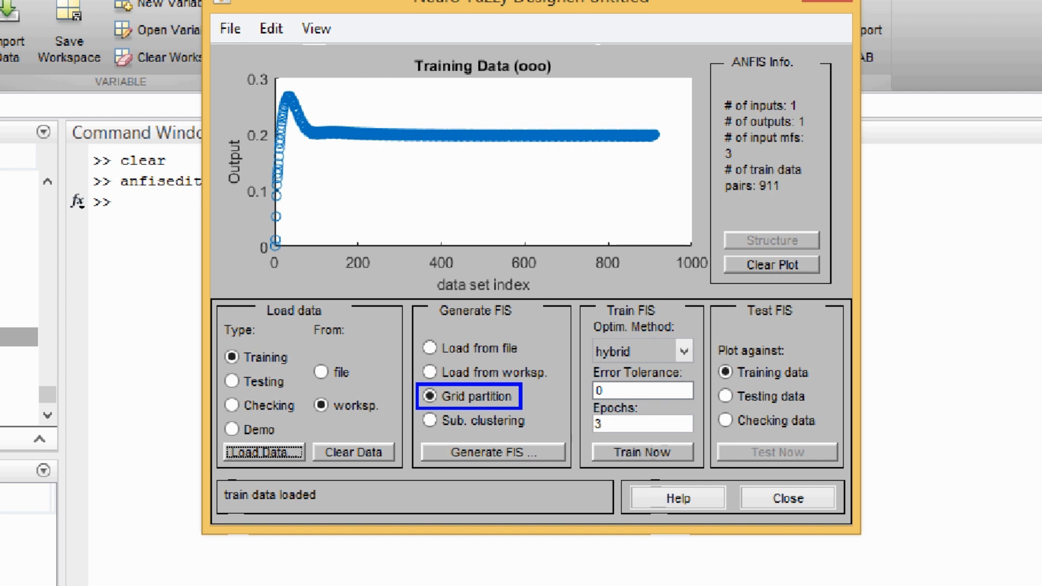
pyautogui.press('e')
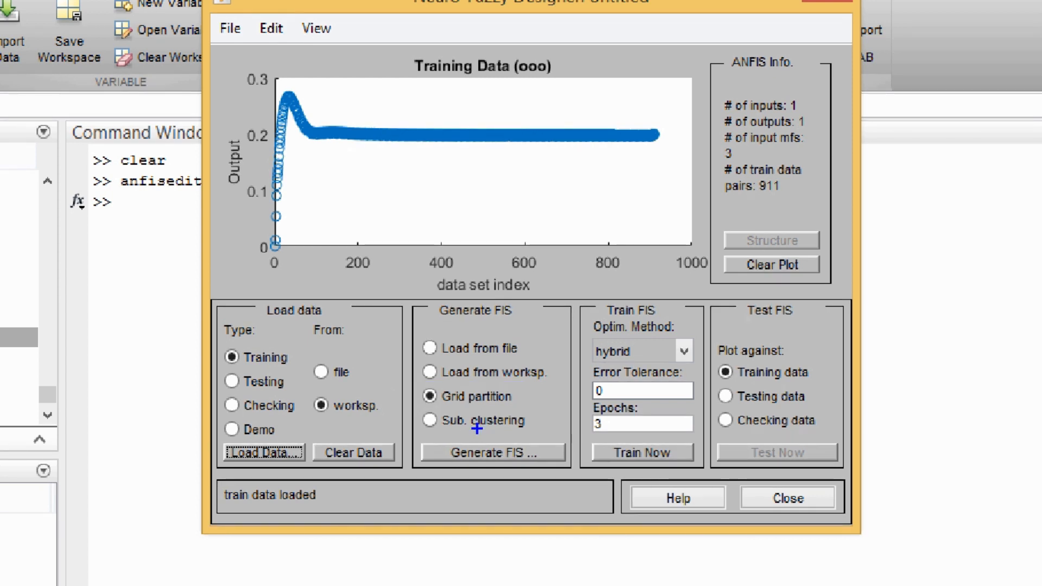
pyautogui.moveTo(418, 407)
pyautogui.mouseDown()
pyautogui.moveTo(530, 426)
pyautogui.moveTo(536, 439)
pyautogui.mouseUp()
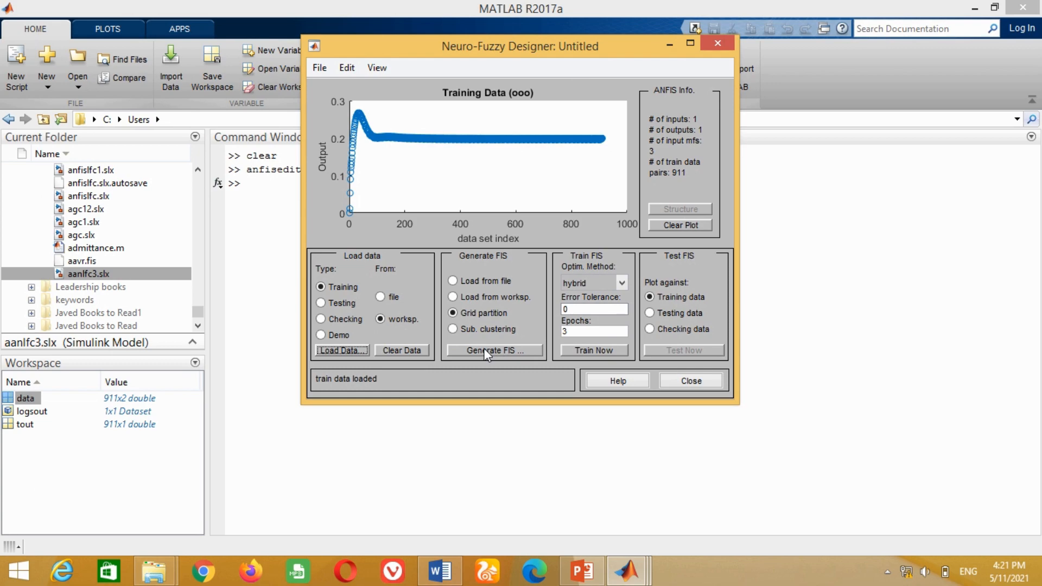
# - Generate a grid-partition FIS with 10 trimf input membership functions and a constant output membership function
pyautogui.click(484, 393)
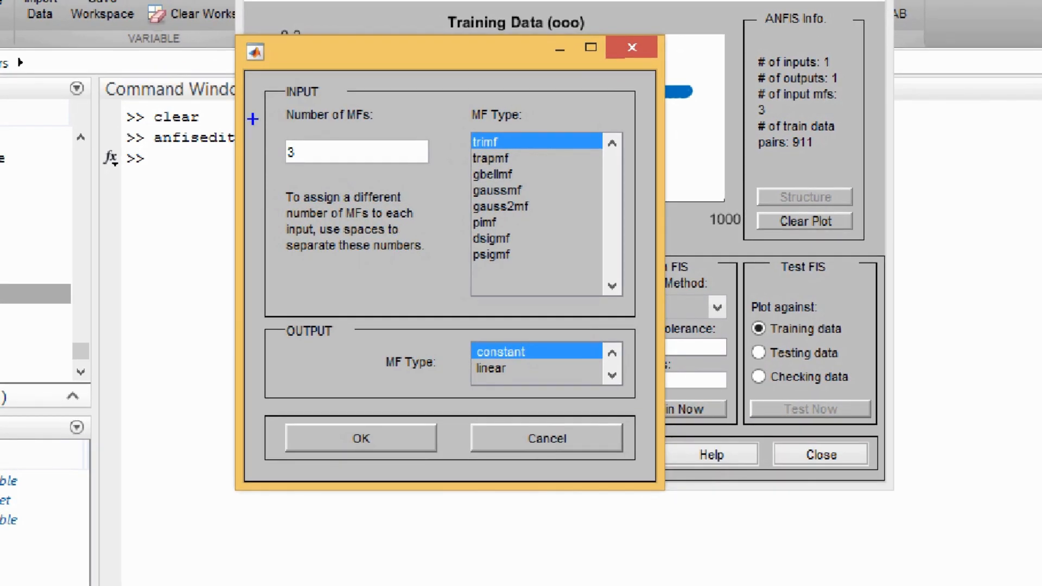
pyautogui.moveTo(258, 81)
pyautogui.mouseDown()
pyautogui.moveTo(386, 236)
pyautogui.moveTo(449, 233)
pyautogui.moveTo(450, 282)
pyautogui.mouseUp()
pyautogui.moveTo(462, 95)
pyautogui.mouseDown()
pyautogui.moveTo(628, 314)
pyautogui.moveTo(628, 305)
pyautogui.mouseUp()
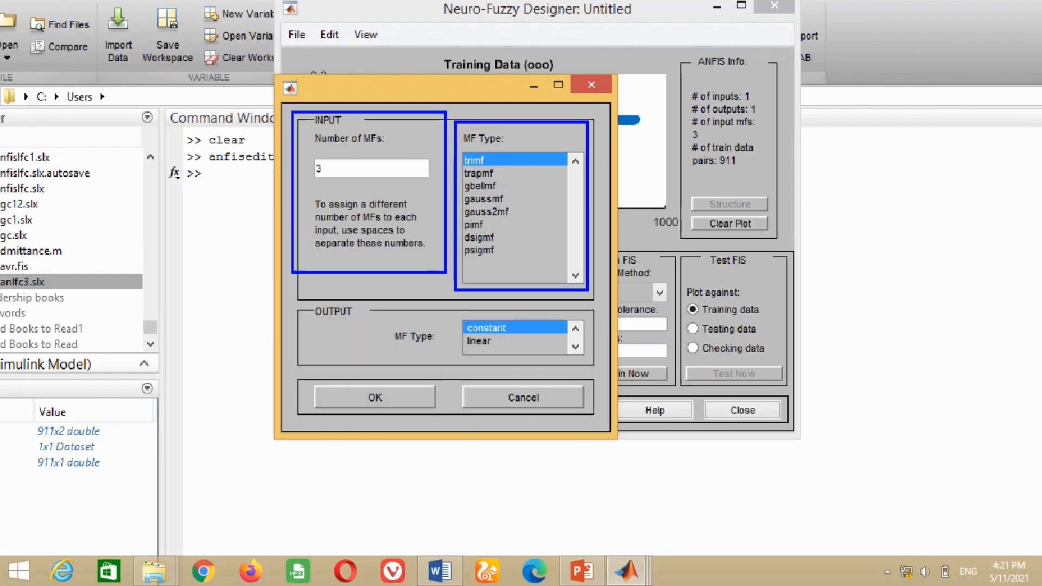
pyautogui.press('BackSpace')
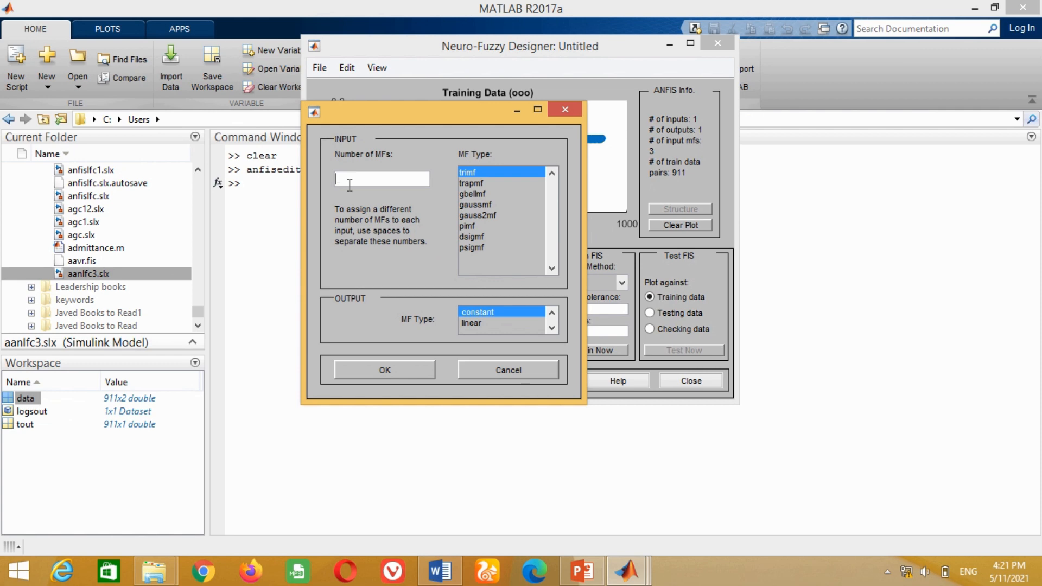
pyautogui.write('10')
pyautogui.click(399, 368)
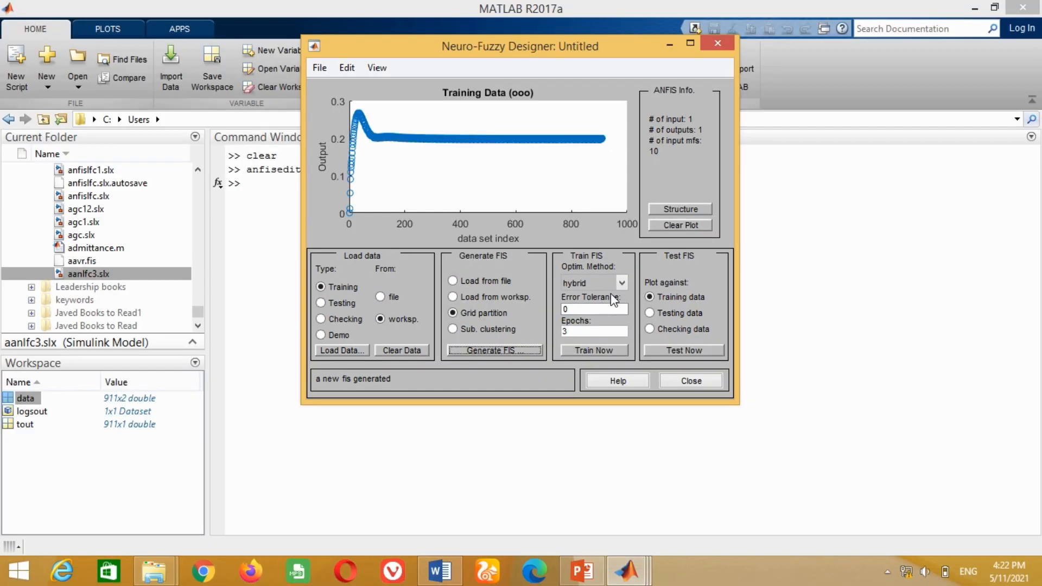
# - Train the FIS using the hybrid optimization method for 100 epochs
pyautogui.click(614, 240)
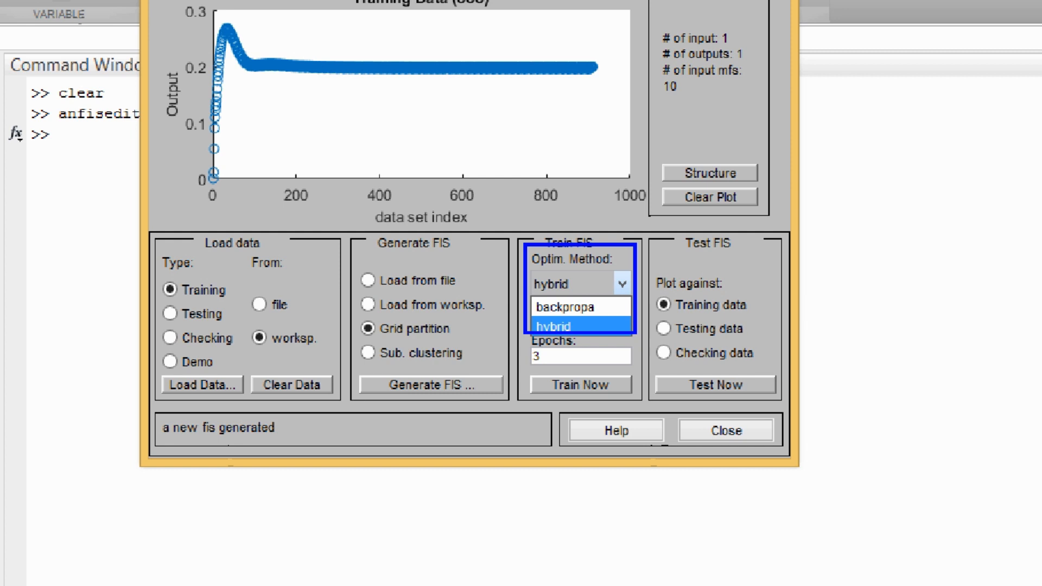
pyautogui.click(608, 327)
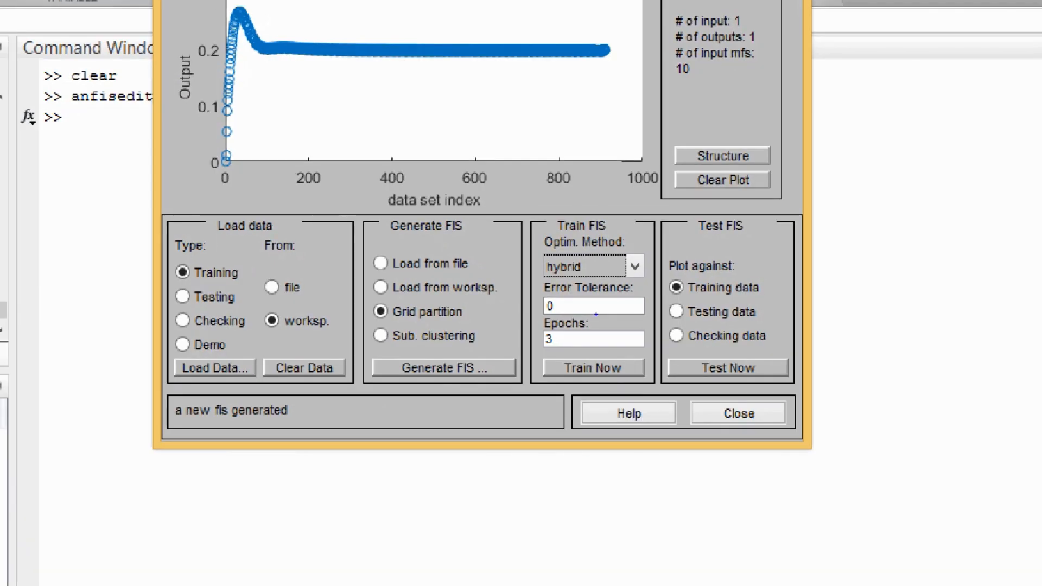
pyautogui.moveTo(532, 280)
pyautogui.mouseDown()
pyautogui.moveTo(571, 316)
pyautogui.moveTo(645, 317)
pyautogui.mouseUp()
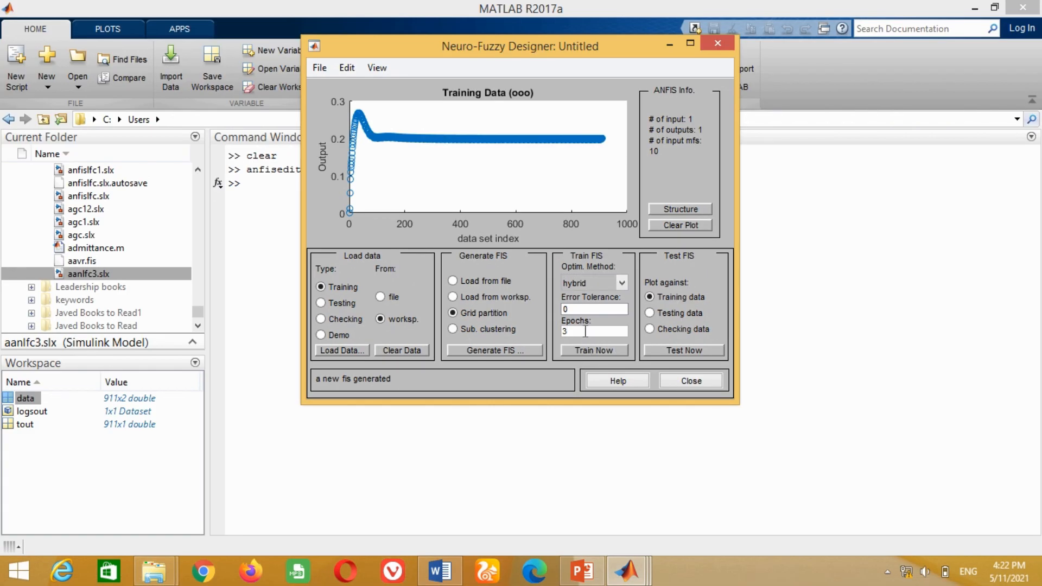
pyautogui.press('BackSpace')
pyautogui.write('100')
pyautogui.click(588, 354)
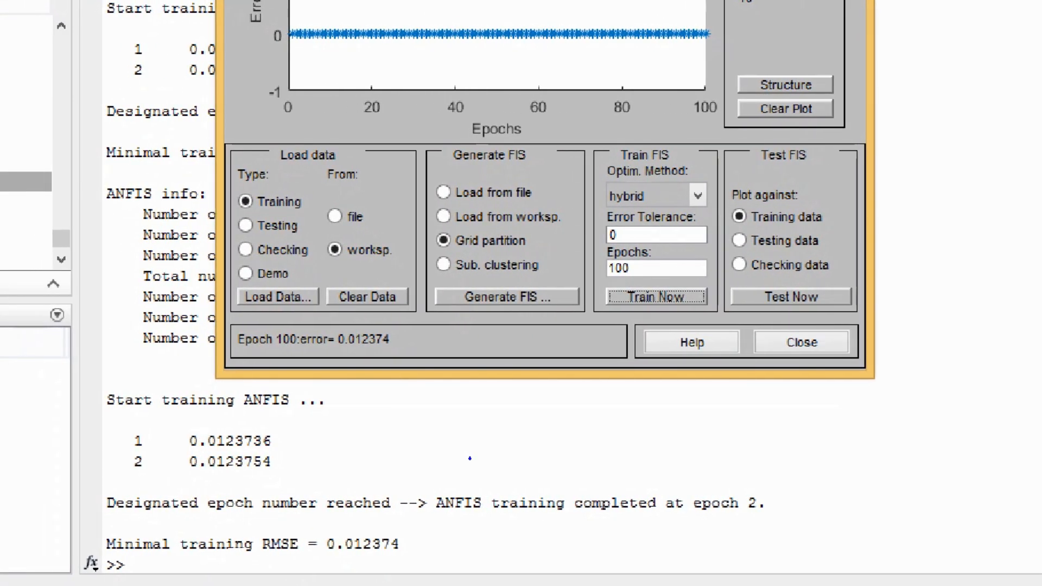
pyautogui.moveTo(96, 525); pyautogui.dragTo(390, 554)
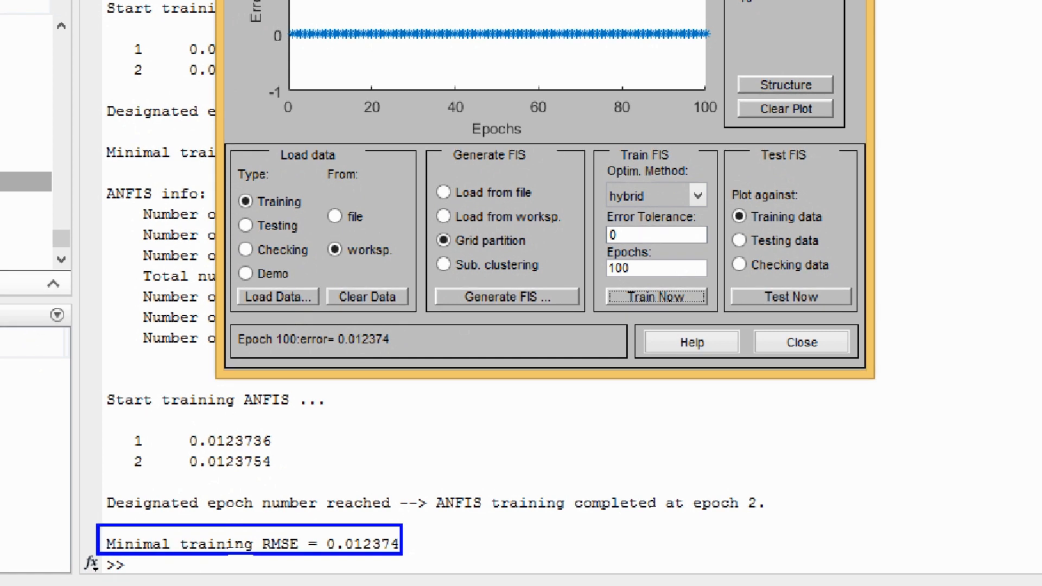
pyautogui.moveTo(228, 325)
pyautogui.mouseDown()
pyautogui.moveTo(257, 342)
pyautogui.moveTo(390, 359)
pyautogui.mouseUp()
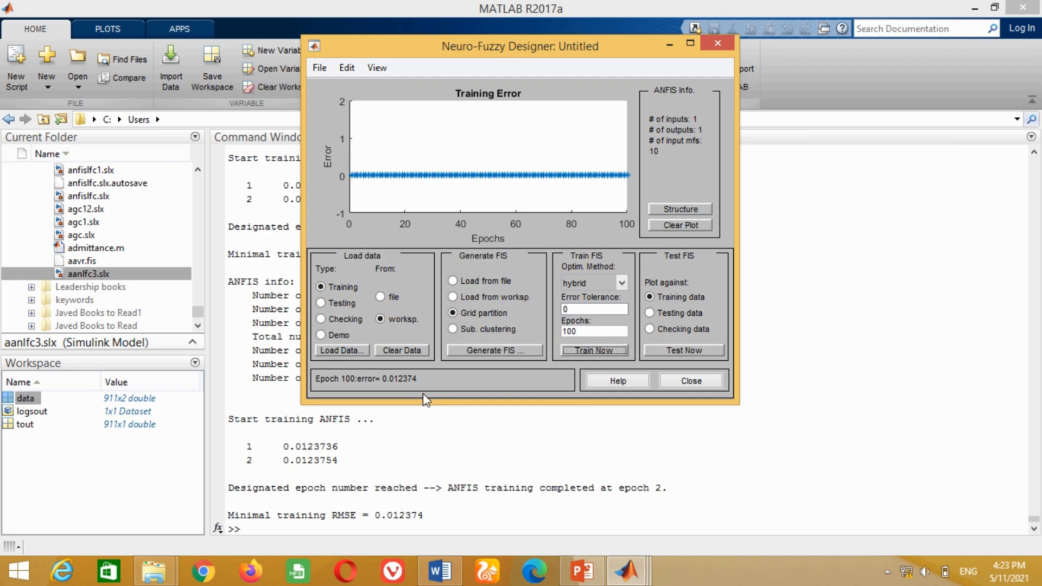
# - Export the trained FIS to the workspace under the variable name lfcneuro
pyautogui.click(320, 68)
pyautogui.moveTo(326, 122)
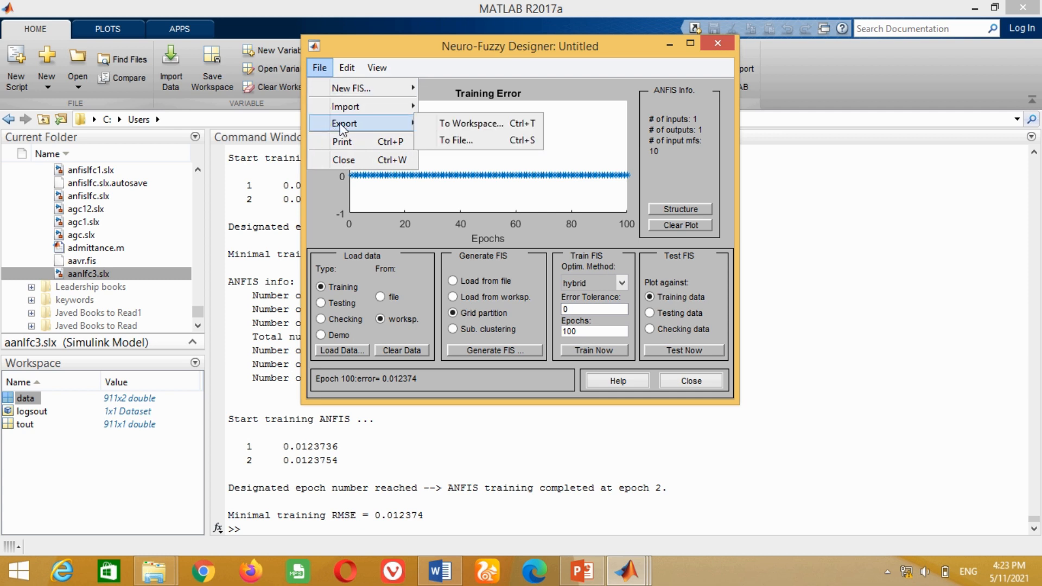
pyautogui.click(476, 126)
pyautogui.click(564, 244)
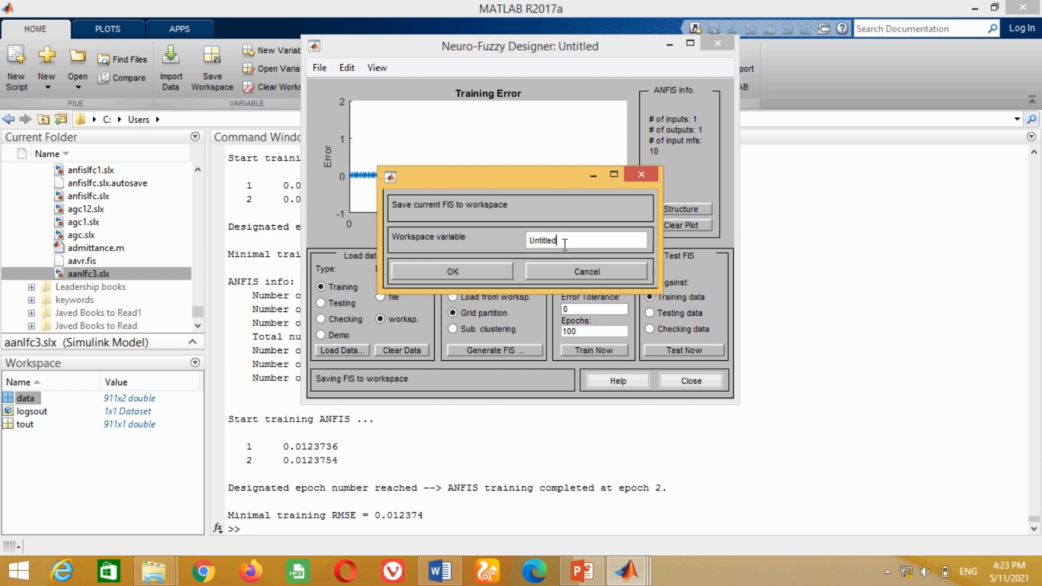
pyautogui.press('BackSpace')
pyautogui.press('BackSpace')
pyautogui.press('BackSpace')
pyautogui.press('BackSpace')
pyautogui.press('BackSpace')
pyautogui.press('BackSpace')
pyautogui.press('BackSpace')
pyautogui.press('BackSpace')
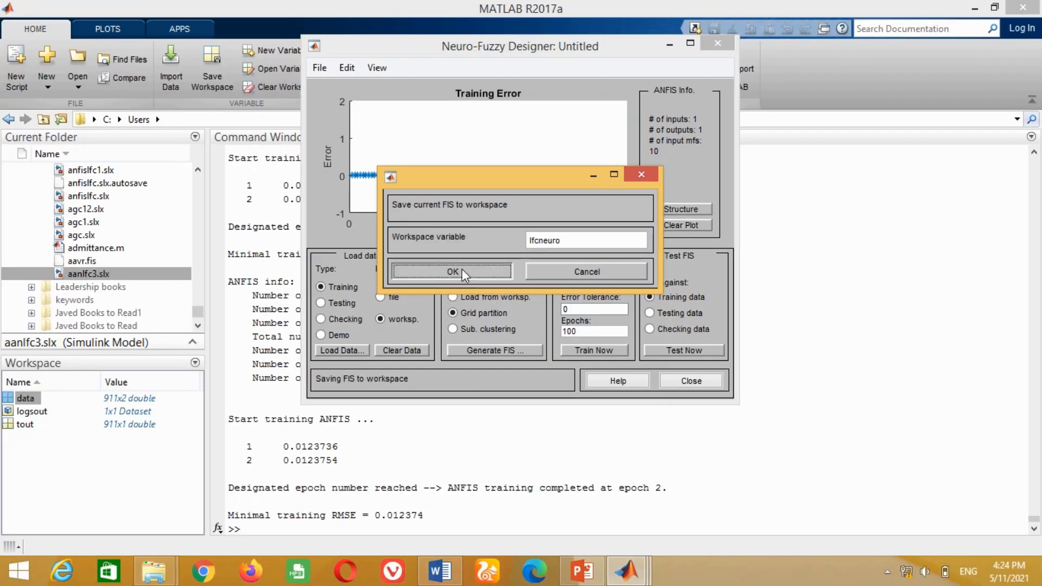
pyautogui.click(461, 269)
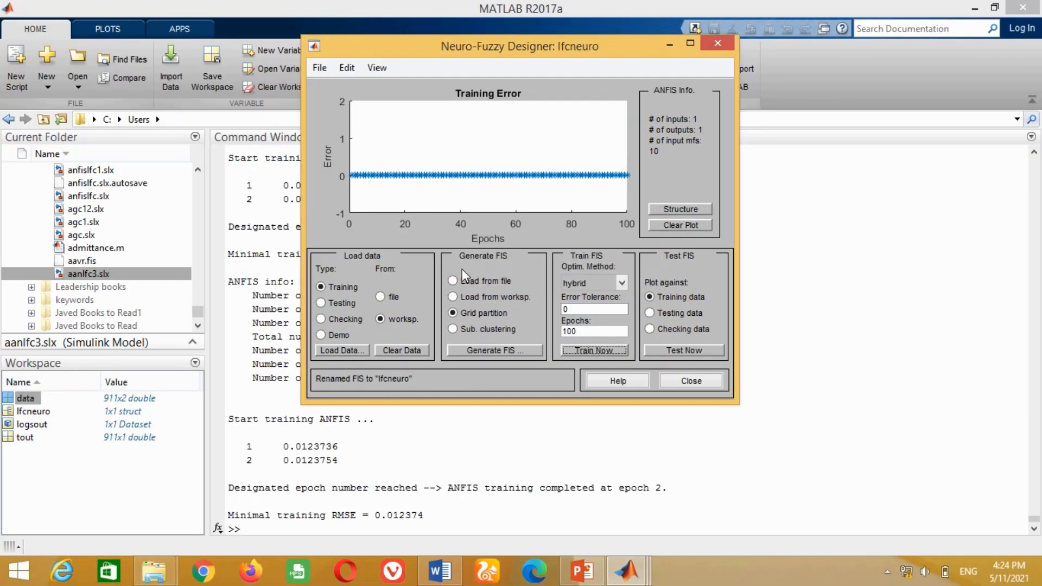
# - Save the FIS to file as lfcneuro.fis in the Desktop's MATLAB Programs folder and minimize the Neuro-Fuzzy Designer
pyautogui.click(315, 67)
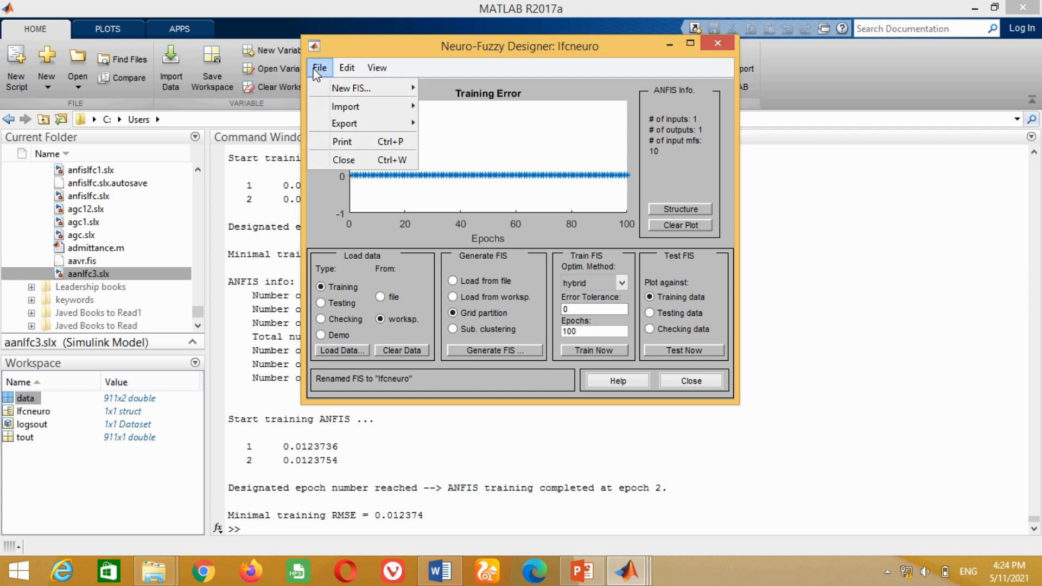
pyautogui.moveTo(332, 126)
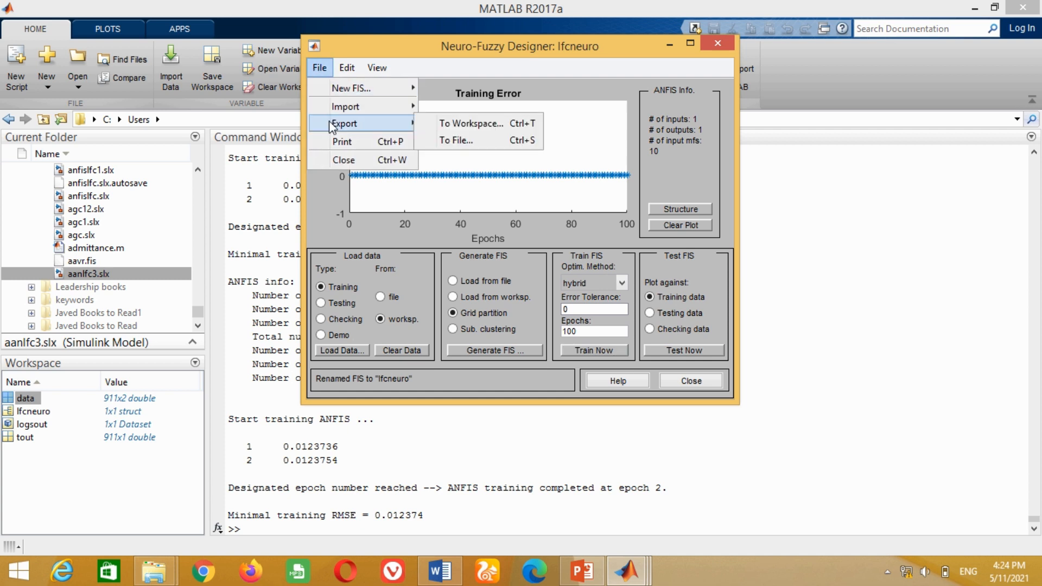
pyautogui.click(457, 142)
pyautogui.click(208, 157)
pyautogui.doubleClick(784, 183)
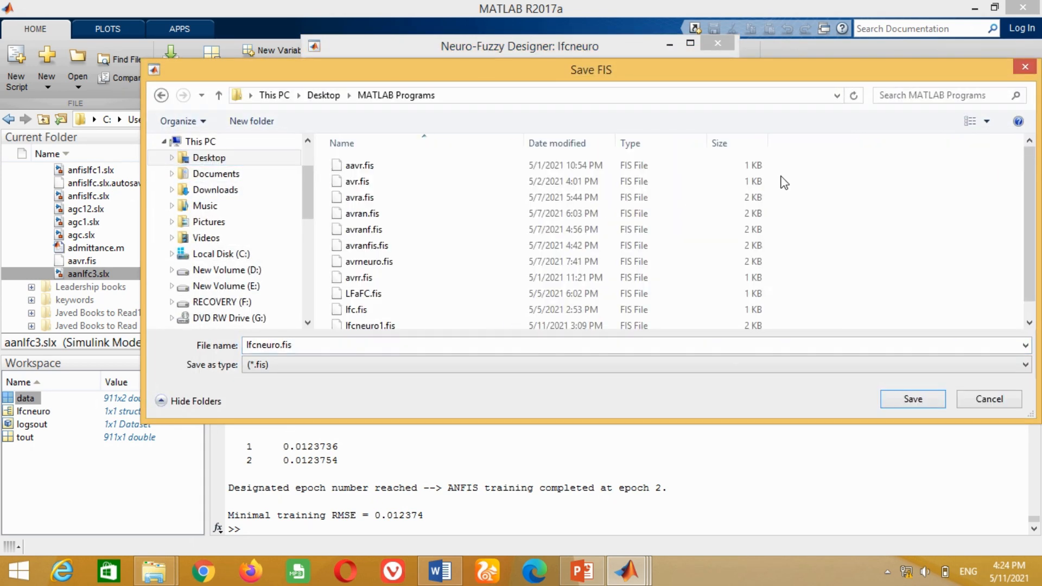
pyautogui.click(896, 399)
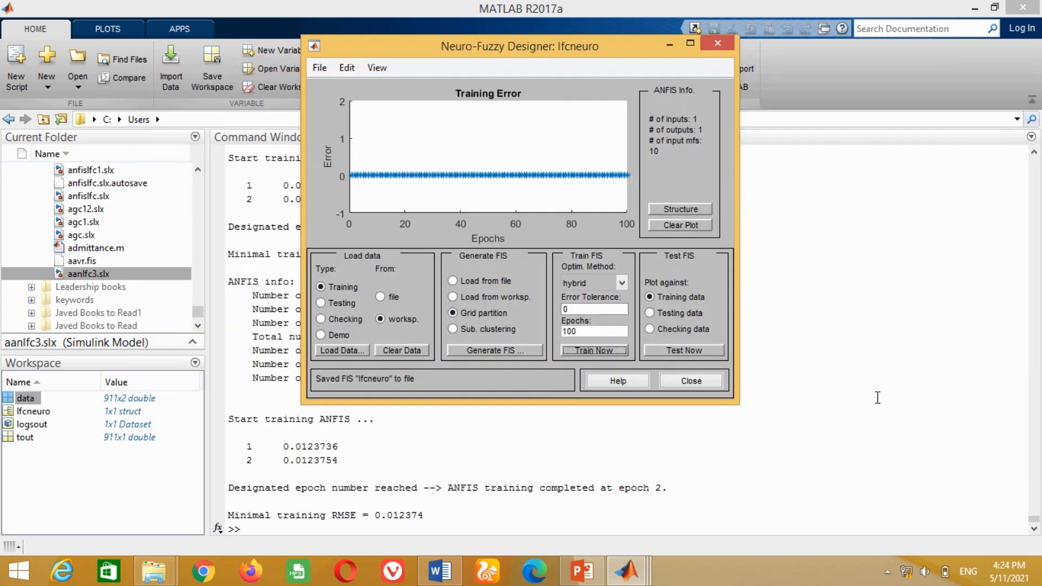
pyautogui.click(669, 46)
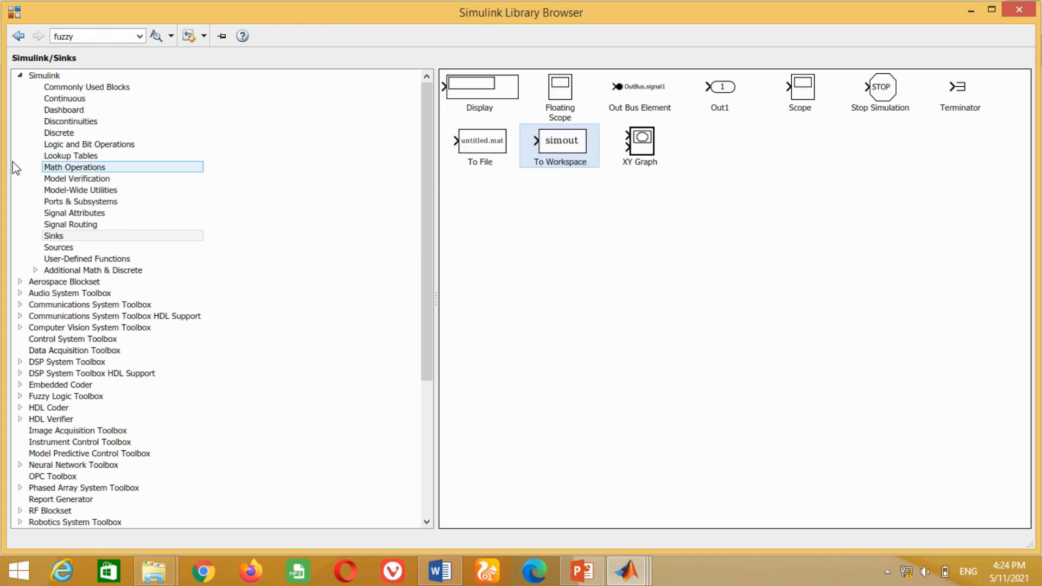
# - Search the Simulink library for fuzzy and select the Fuzzy Logic Controller block
pyautogui.doubleClick(90, 36)
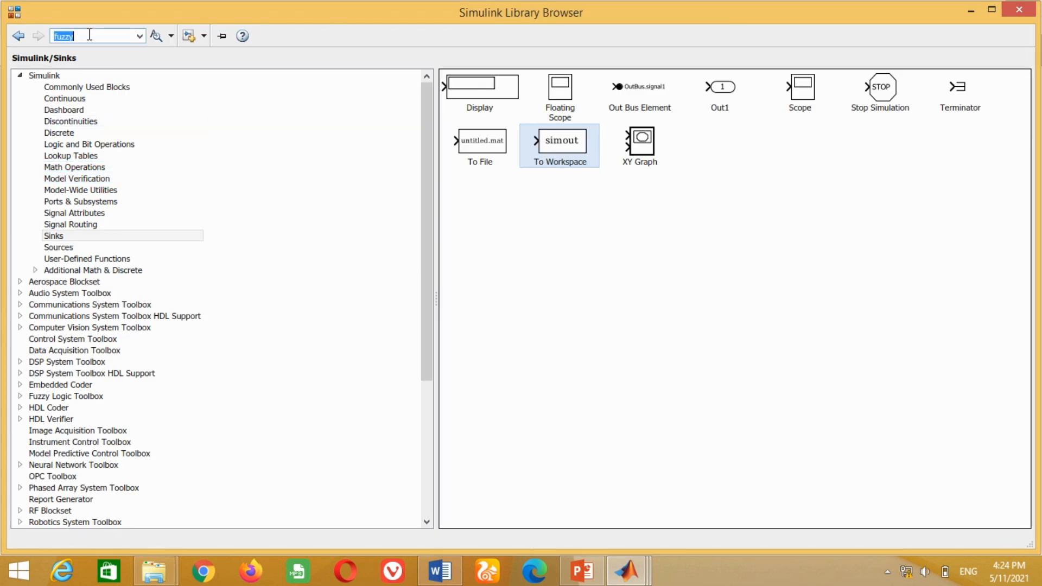
pyautogui.write('fuzzy')
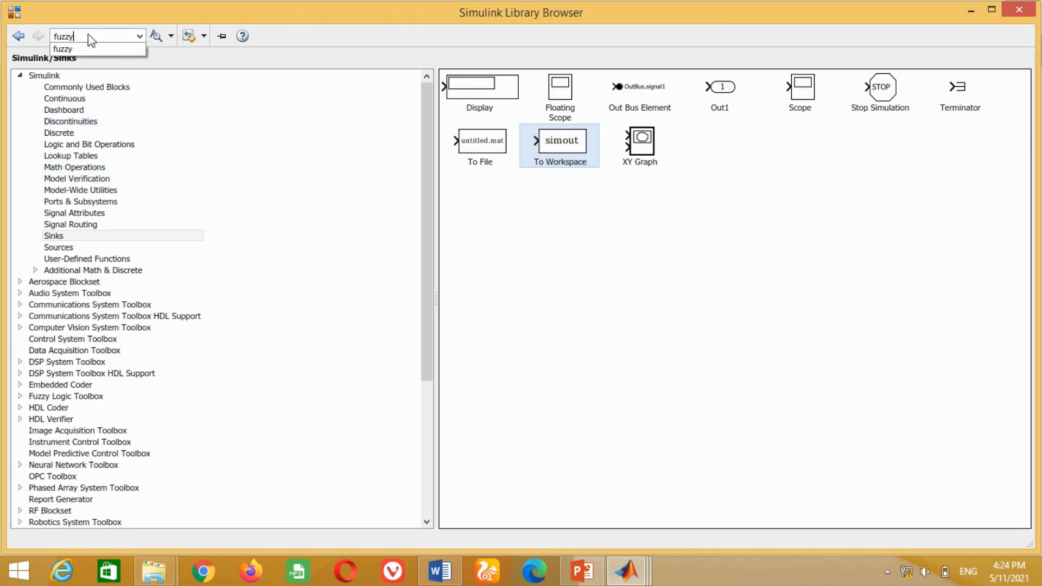
pyautogui.press('Return')
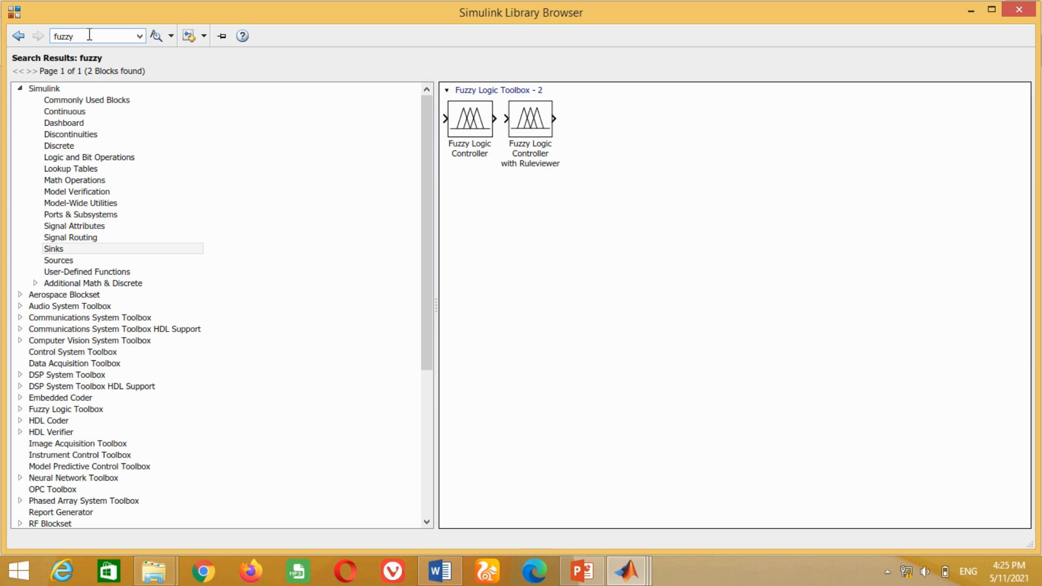
pyautogui.click(468, 115)
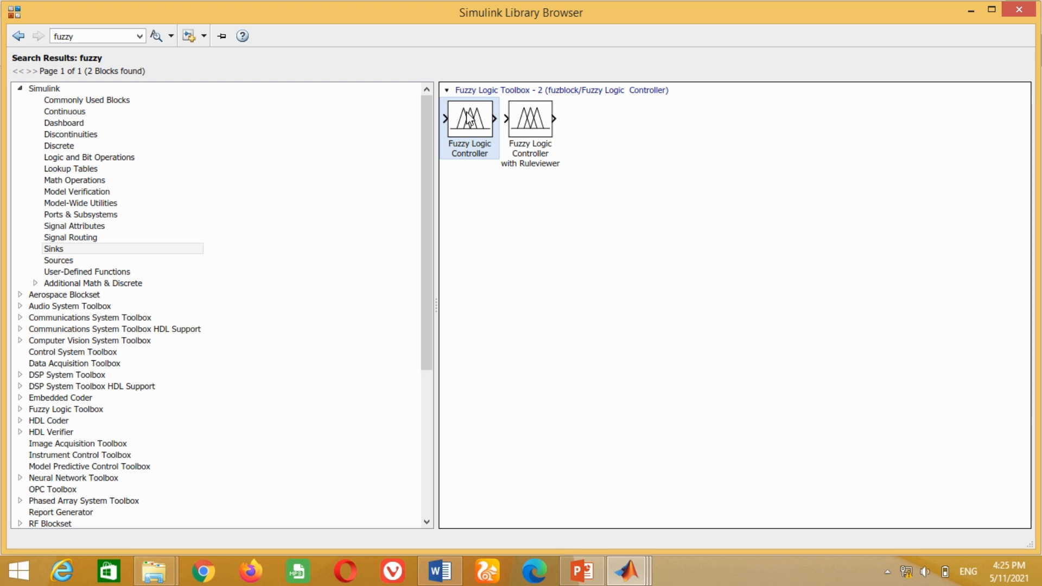
# - Add the Fuzzy Logic Controller block to the anfislfc model, replacing the PID controller between Sum1 and Governor
pyautogui.rightClick(468, 117)
pyautogui.click(508, 126)
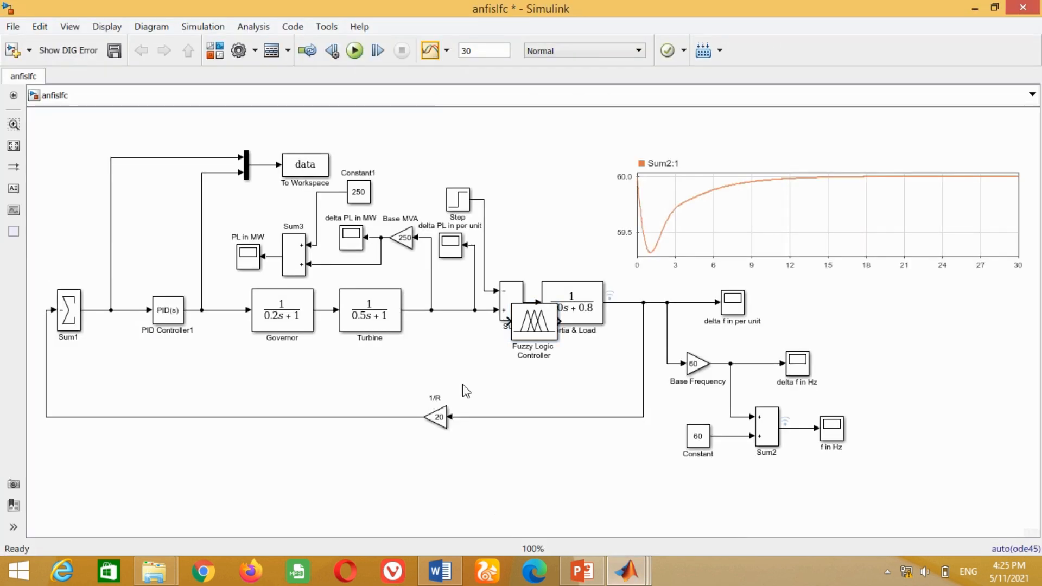
pyautogui.moveTo(537, 332); pyautogui.dragTo(144, 317)
pyautogui.click(168, 312)
pyautogui.press('Delete')
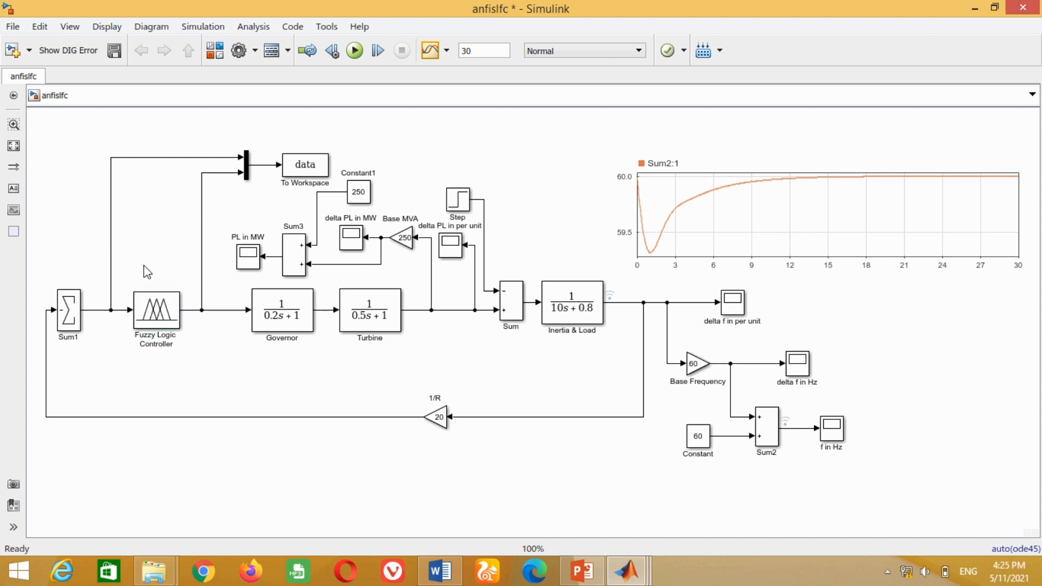
# - Set the Fuzzy Logic Controller block's FIS name to lfcneuro
pyautogui.doubleClick(156, 320)
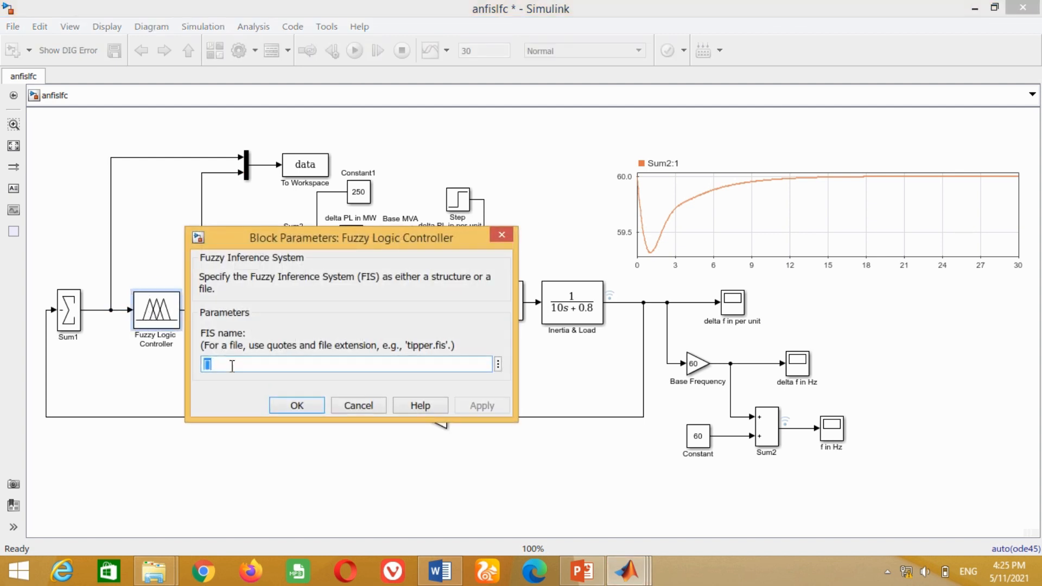
pyautogui.press('BackSpace')
pyautogui.write('lfcn')
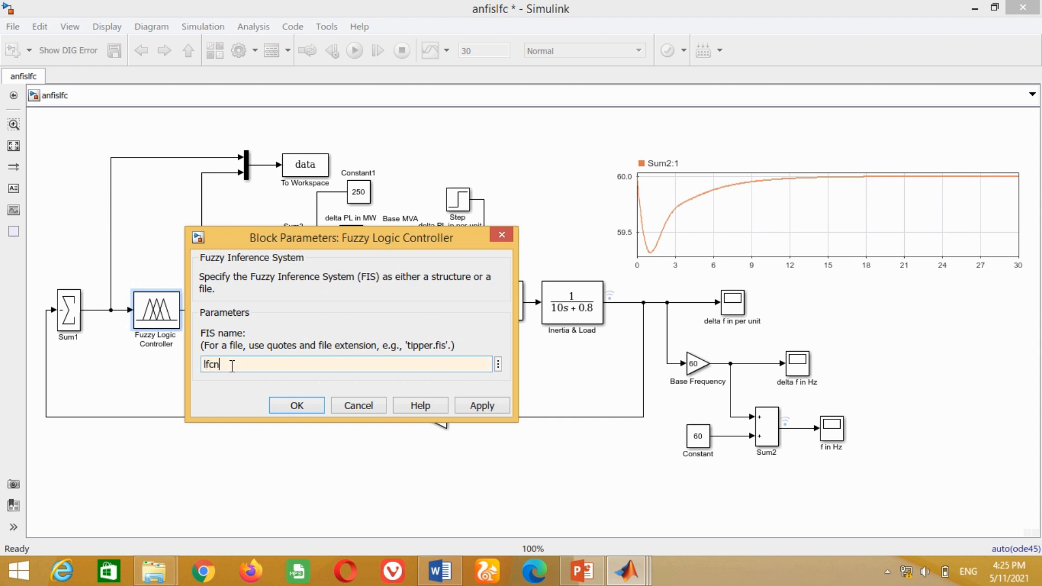
pyautogui.write('euro')
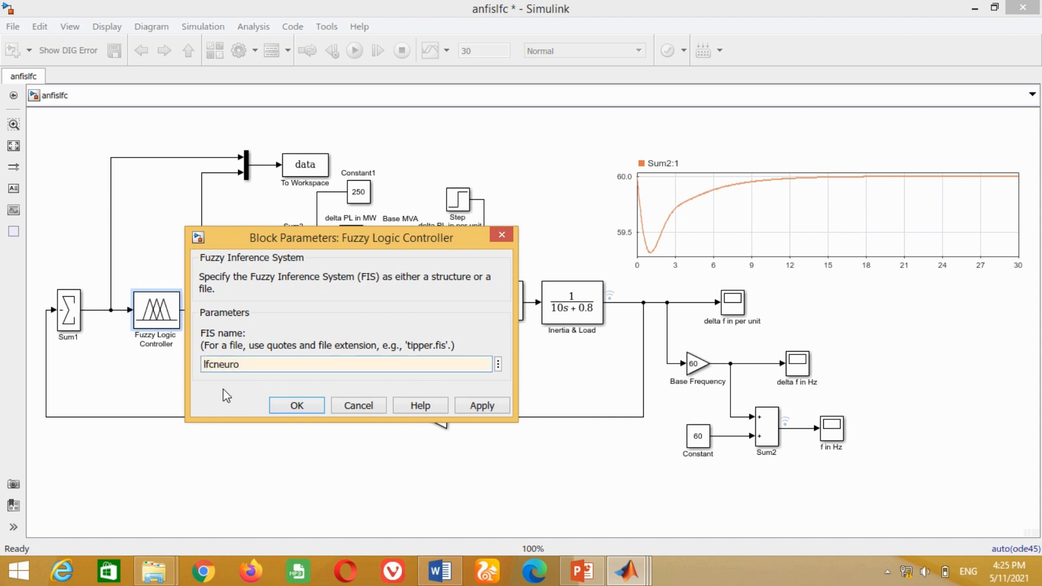
pyautogui.click(295, 409)
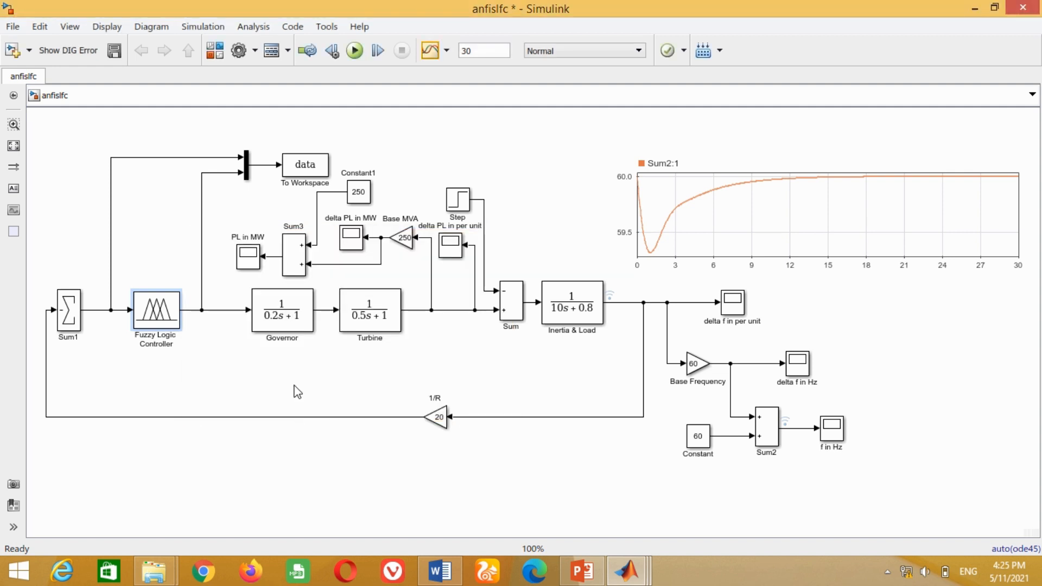
# - Run the simulation of the anfislfc model with the Fuzzy Logic Controller in the loop
pyautogui.click(294, 387)
pyautogui.click(294, 387)
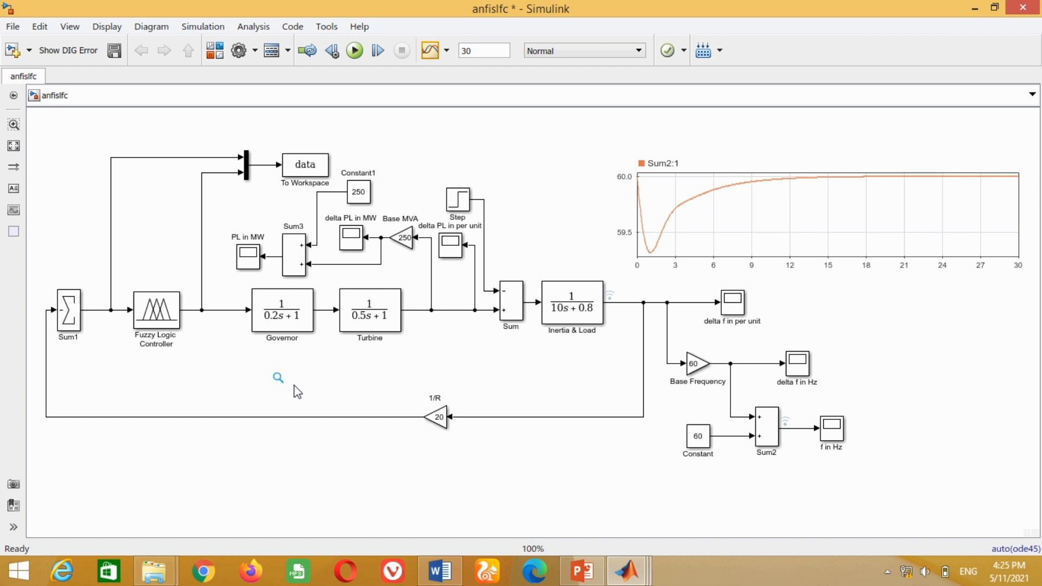
pyautogui.click(355, 53)
pyautogui.click(455, 204)
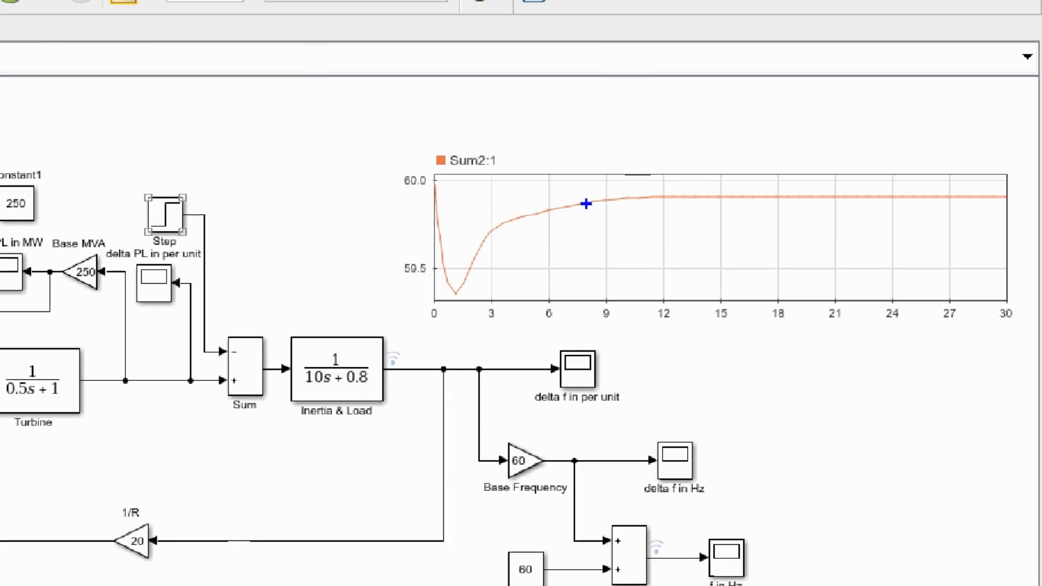
pyautogui.moveTo(396, 162)
pyautogui.mouseDown()
pyautogui.moveTo(445, 187)
pyautogui.moveTo(693, 172)
pyautogui.moveTo(792, 195)
pyautogui.moveTo(1018, 187)
pyautogui.mouseUp()
pyautogui.moveTo(581, 194); pyautogui.dragTo(1019, 211)
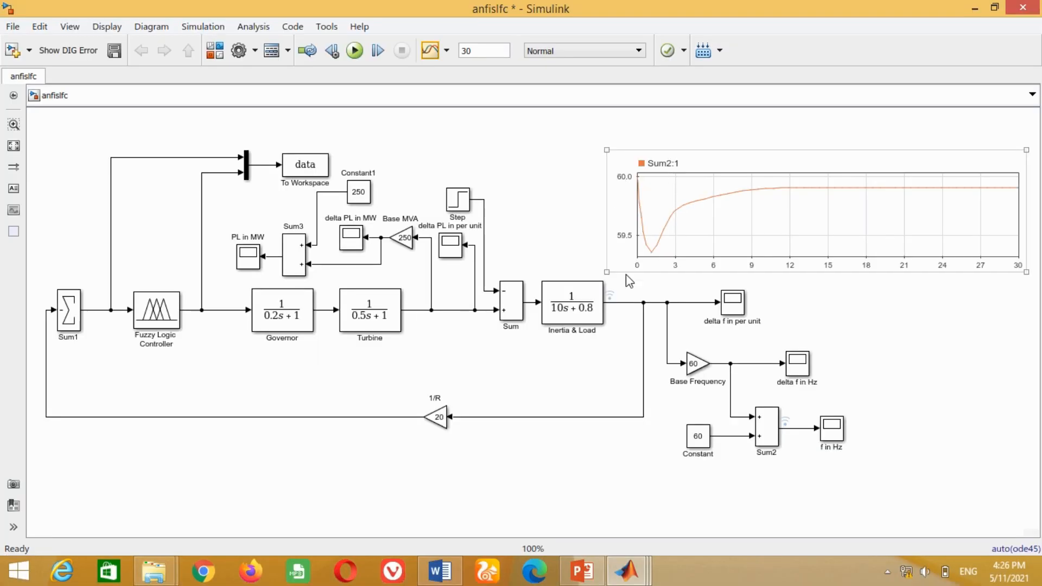
# - Open the f in Hz scope to examine the frequency response, then close it
pyautogui.click(833, 433)
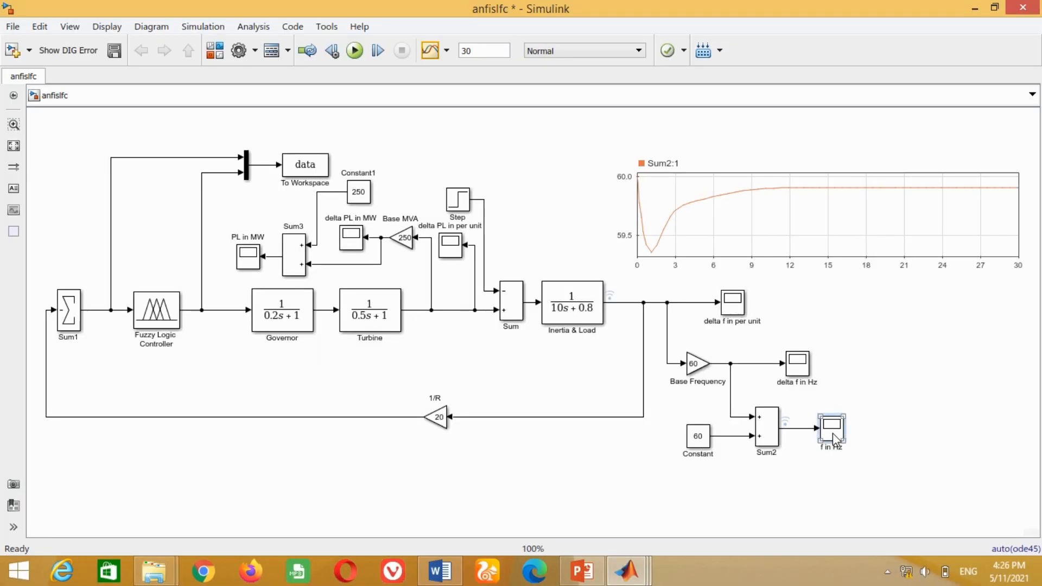
pyautogui.doubleClick(833, 433)
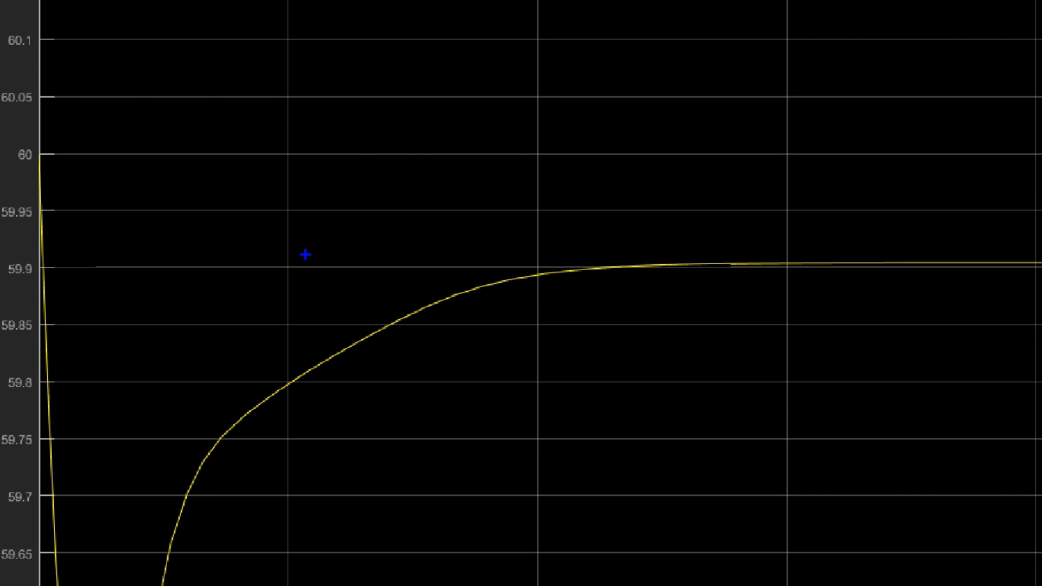
pyautogui.press('y')
pyautogui.moveTo(2, 255)
pyautogui.mouseDown()
pyautogui.moveTo(16, 274)
pyautogui.moveTo(112, 293)
pyautogui.moveTo(695, 295)
pyautogui.mouseUp()
pyautogui.press('b')
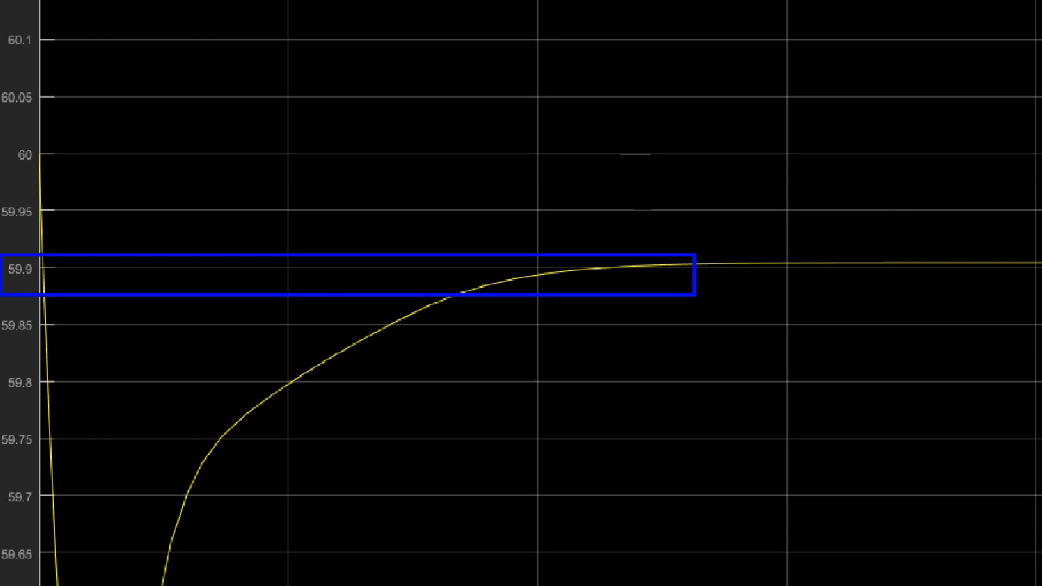
pyautogui.press('Escape')
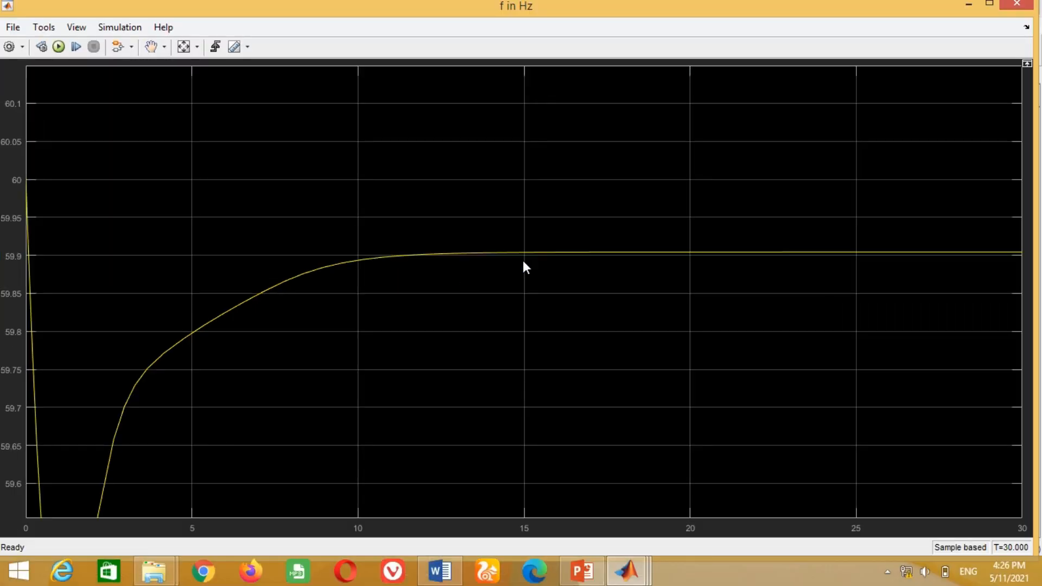
pyautogui.click(1015, 5)
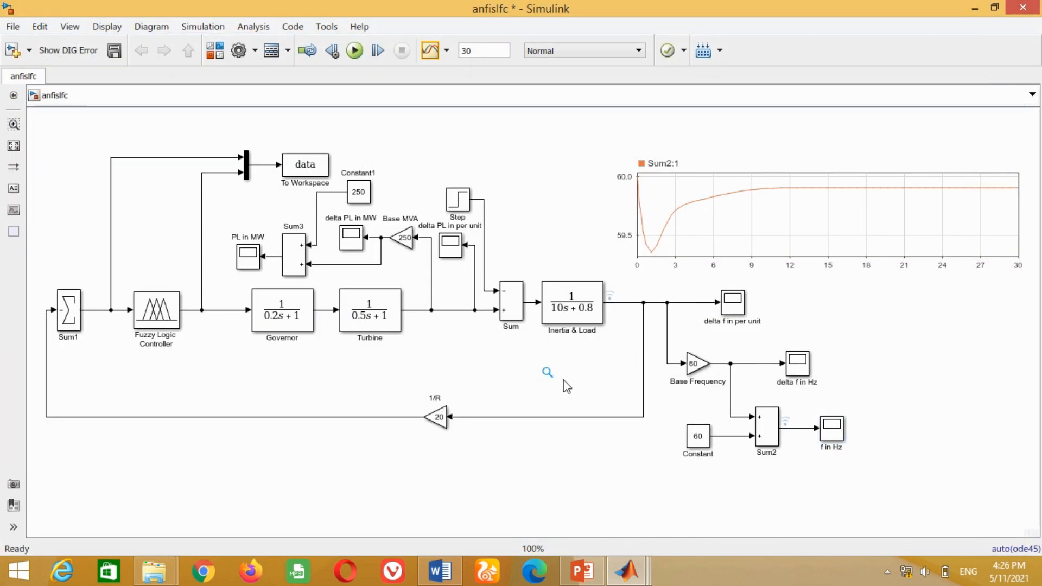
# - Paste a PID controller and place it between Sum1 and Governor in place of the Fuzzy Logic Controller
pyautogui.hotkey('ctrl', 'v')
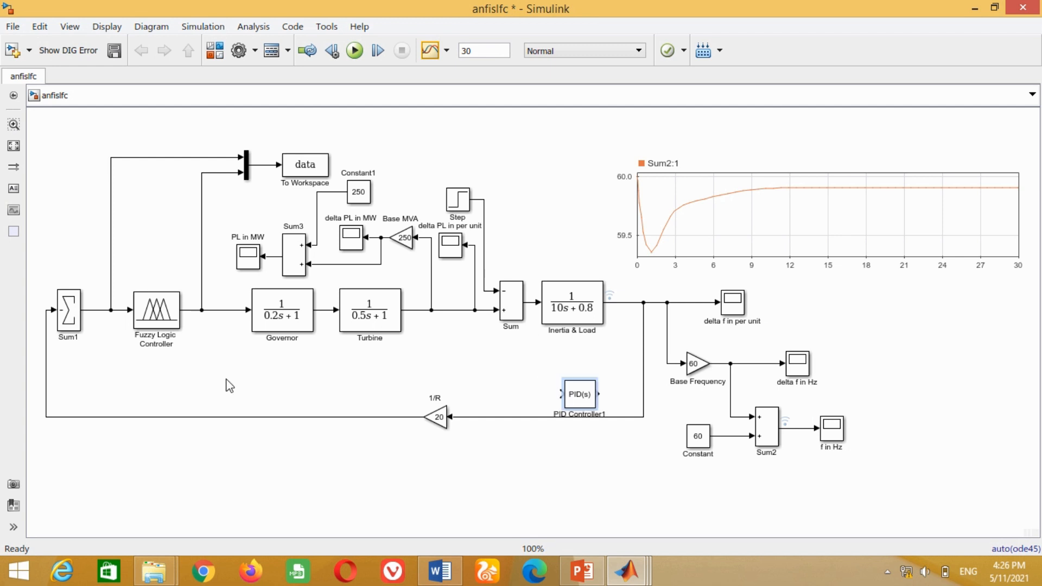
pyautogui.click(166, 326)
pyautogui.moveTo(582, 399); pyautogui.dragTo(156, 307)
pyautogui.click(154, 275)
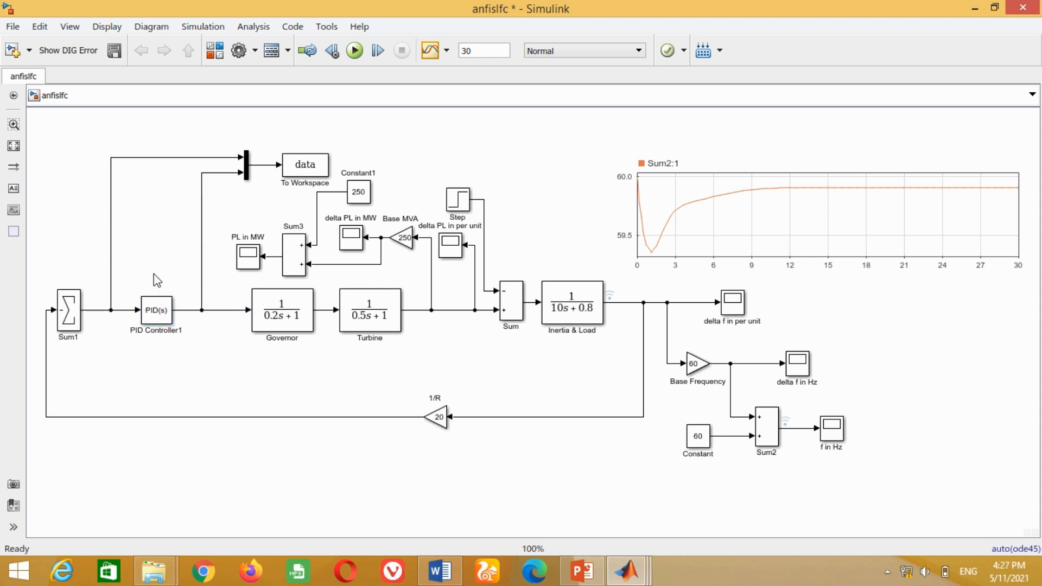
# - Add a Gain block from the Commonly Used Blocks library to the anfislfc model
pyautogui.hotkey('ctrl', 'shift', 'l')
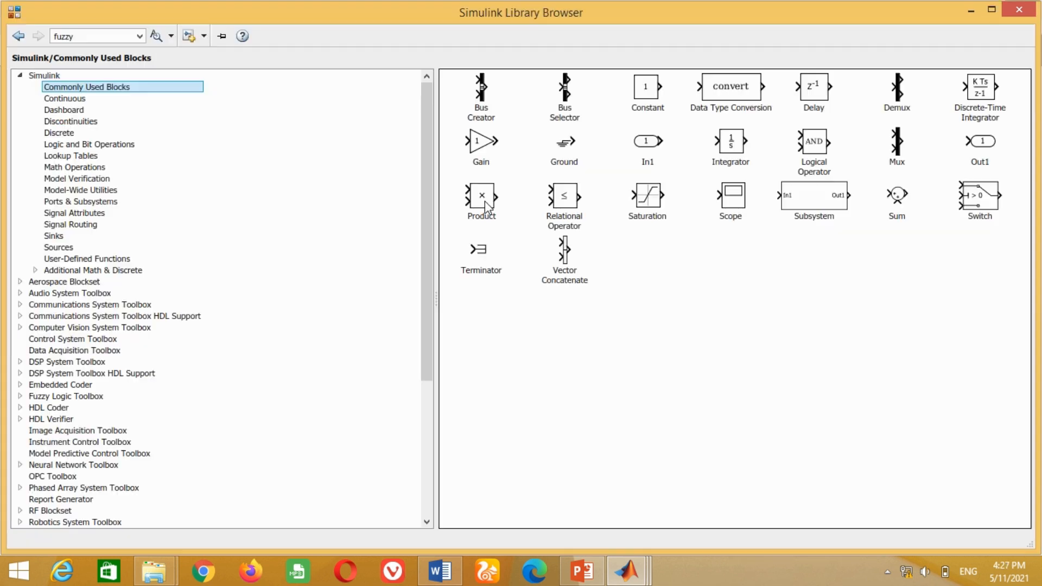
pyautogui.click(481, 142)
pyautogui.rightClick(480, 143)
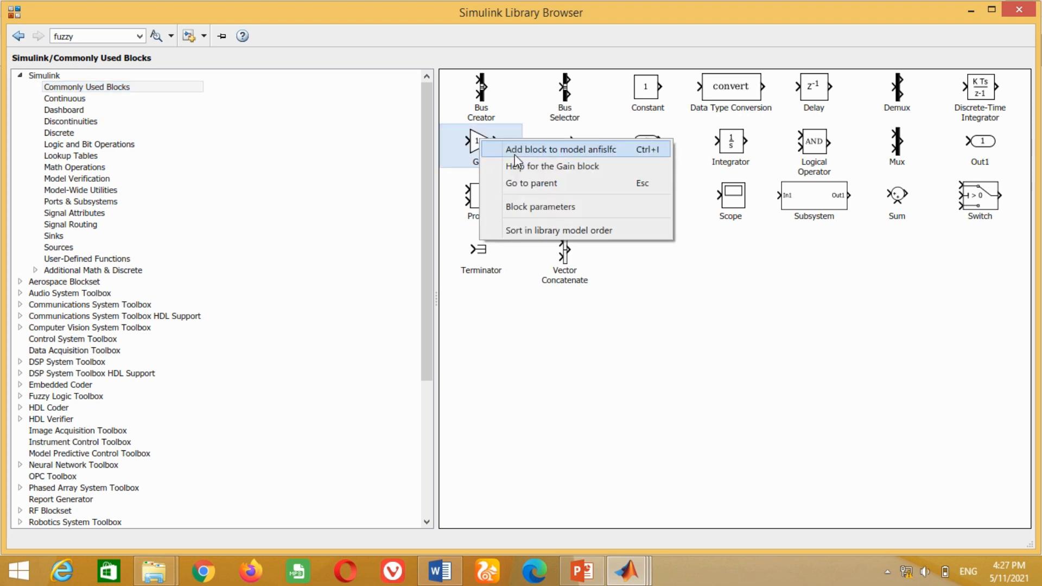
pyautogui.click(556, 147)
pyautogui.click(627, 570)
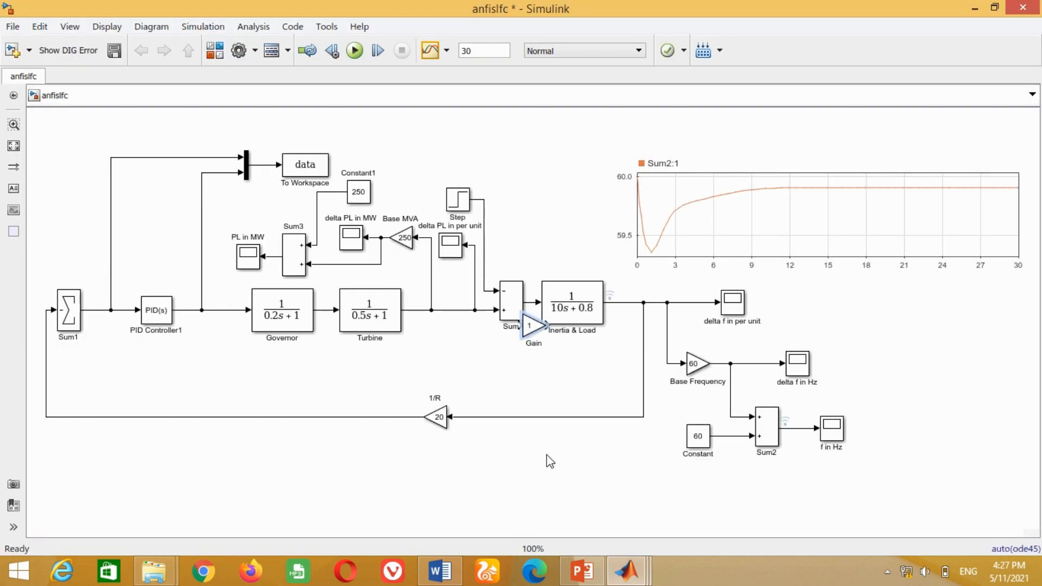
# - Place the Gain block on the branch from the controller output to the mux, rotated to point upward
pyautogui.moveTo(533, 327); pyautogui.dragTo(202, 245)
pyautogui.hotkey('ctrl', 'r')
pyautogui.hotkey('ctrl', 'r')
pyautogui.hotkey('ctrl', 'r')
pyautogui.click(206, 242)
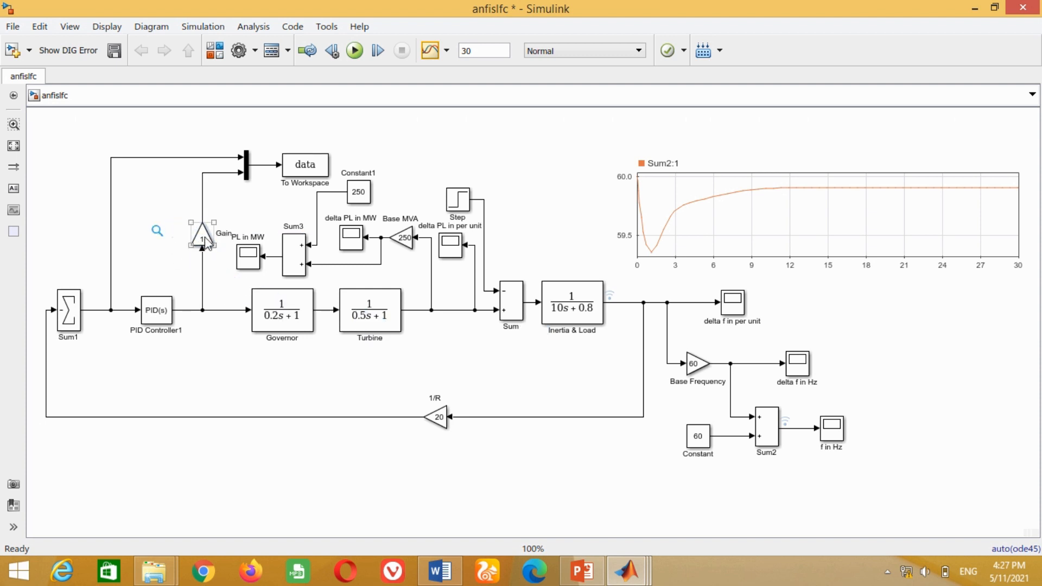
# - Set the Gain block's gain to 1.018
pyautogui.doubleClick(204, 236)
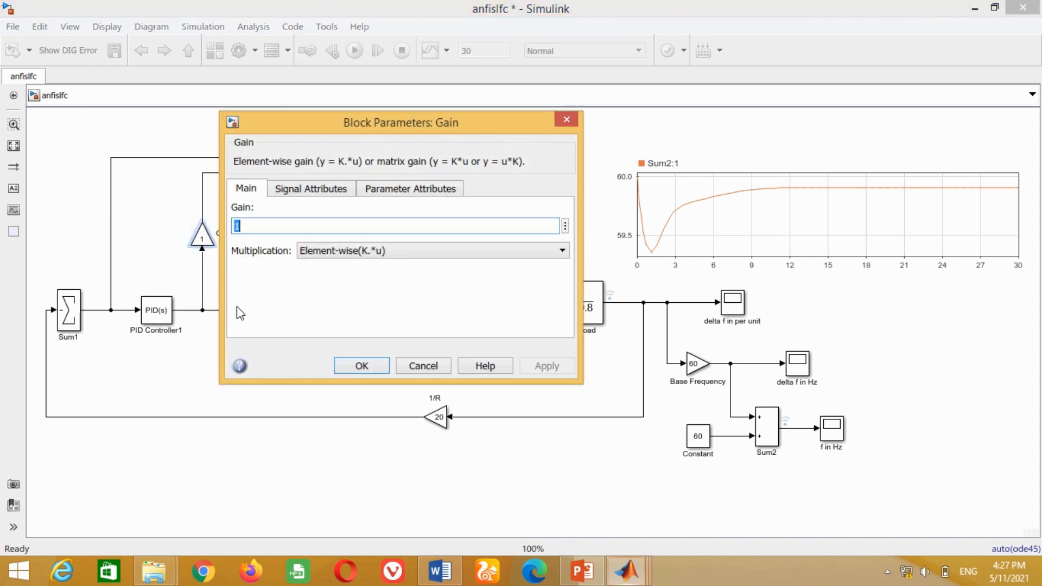
pyautogui.click(255, 228)
pyautogui.write('.018')
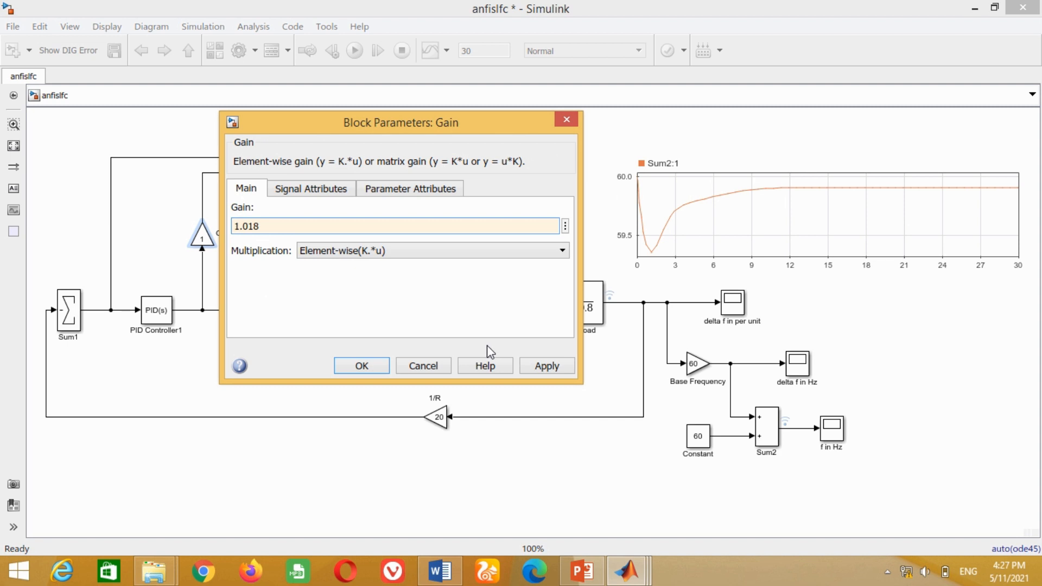
pyautogui.click(673, 415)
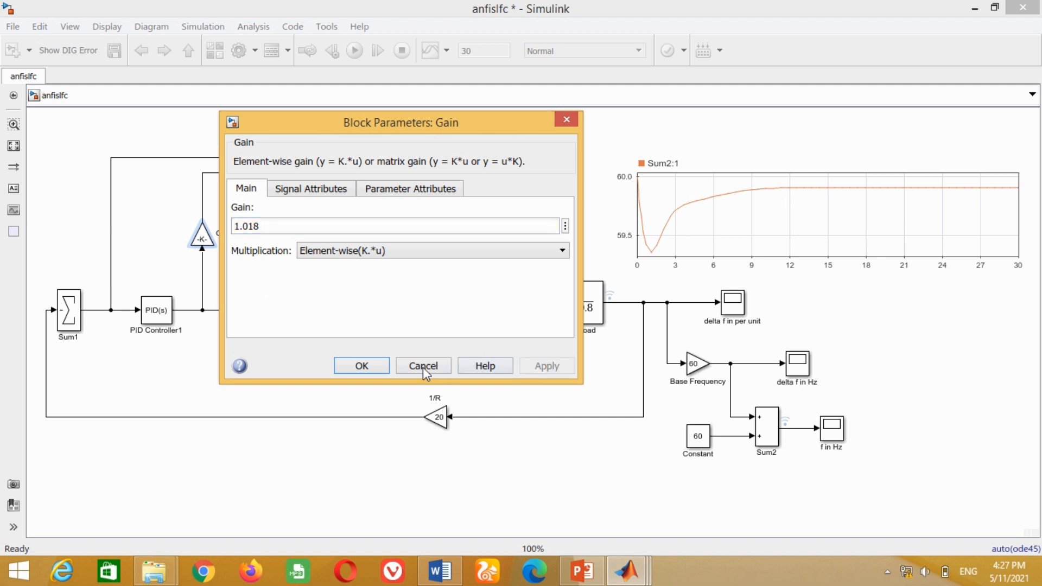
pyautogui.click(365, 363)
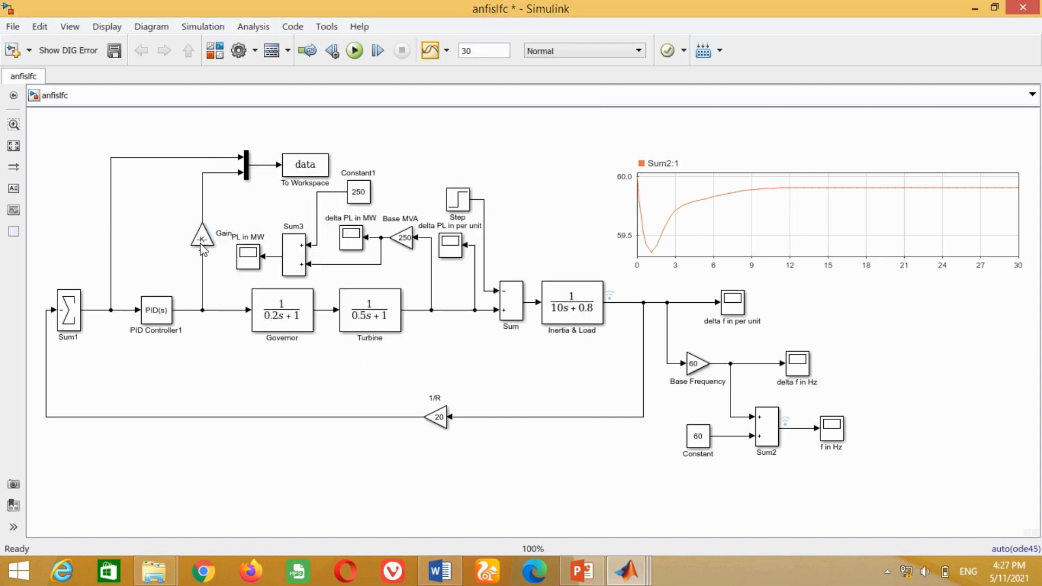
# - Enlarge the Gain block and run the simulation to log new training data
pyautogui.moveTo(191, 223); pyautogui.dragTo(177, 214)
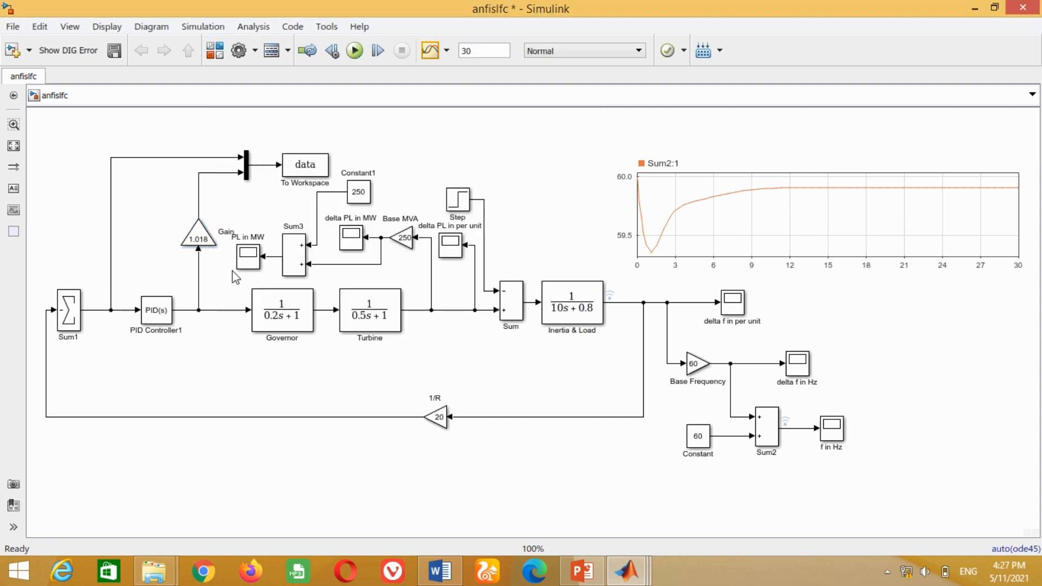
pyautogui.click(354, 50)
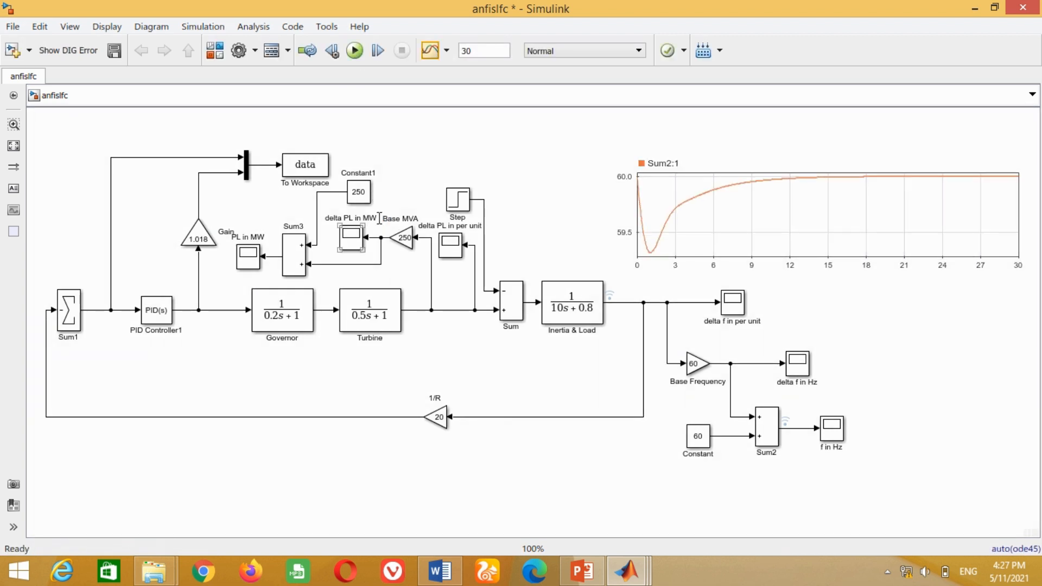
# - Open the Neuro-Fuzzy Designer from the MATLAB command window with anfisedit
pyautogui.click(627, 571)
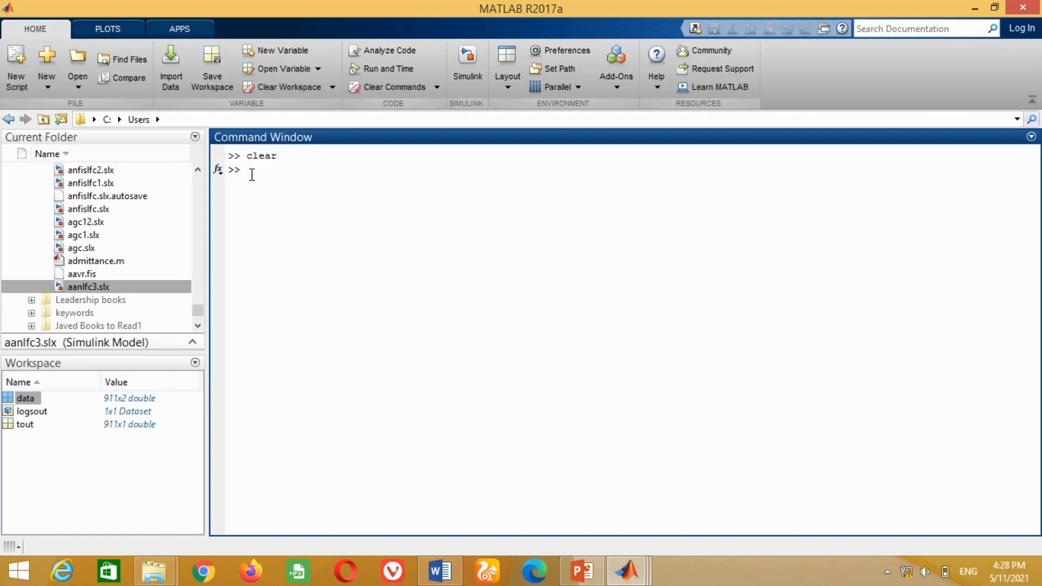
pyautogui.write('anfisedit')
pyautogui.press('Return')
# - Load training data from the workspace variable data
pyautogui.click(381, 320)
pyautogui.click(342, 350)
pyautogui.write('data')
pyautogui.click(517, 214)
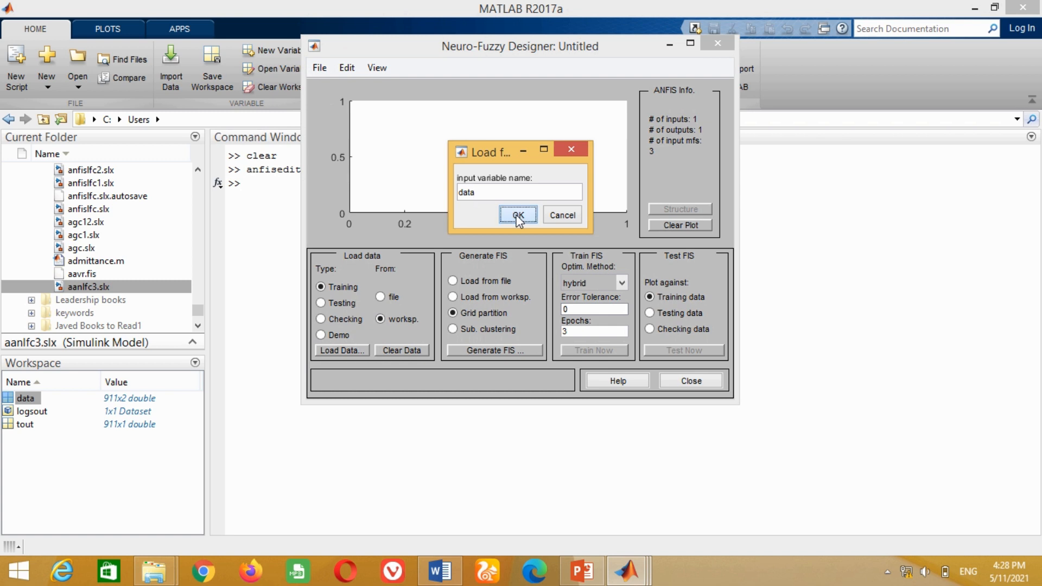
# - Generate a grid-partition FIS with 10 input membership functions
pyautogui.click(477, 350)
pyautogui.press('BackSpace')
pyautogui.write('10')
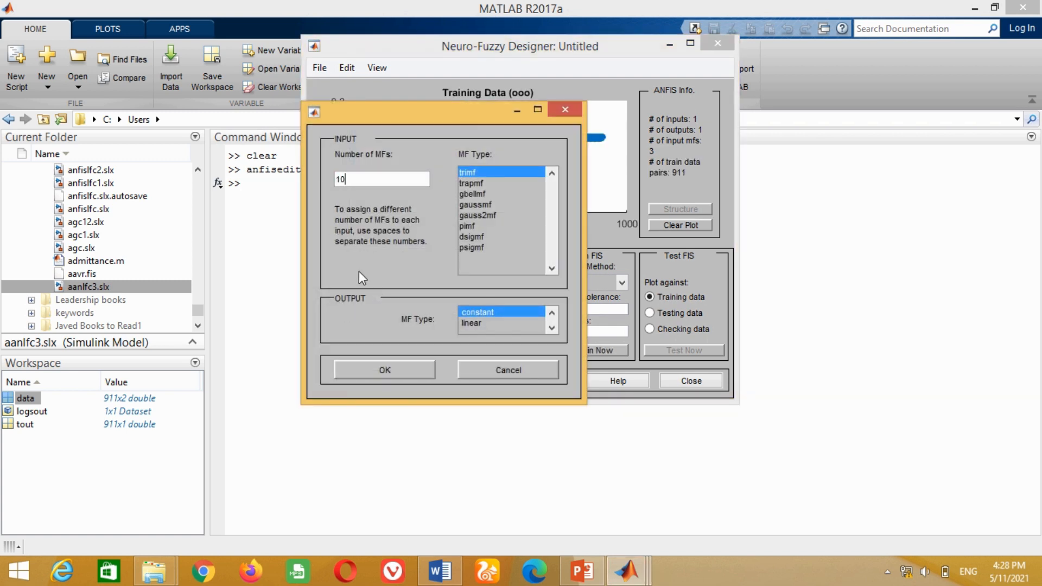
pyautogui.click(412, 370)
# - Train the FIS with the hybrid method for 100 epochs
pyautogui.moveTo(575, 330); pyautogui.dragTo(551, 330)
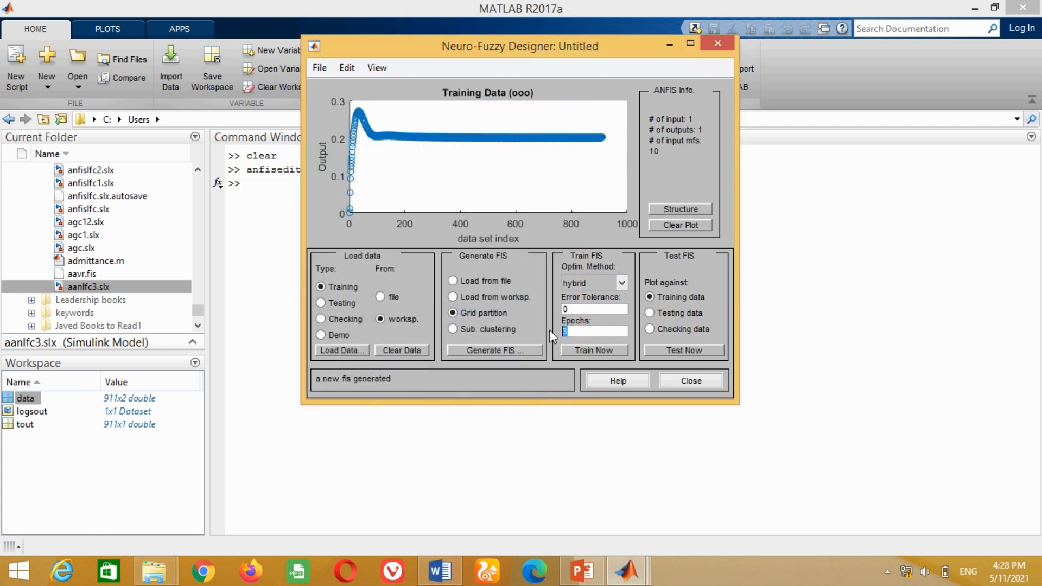
pyautogui.click(578, 351)
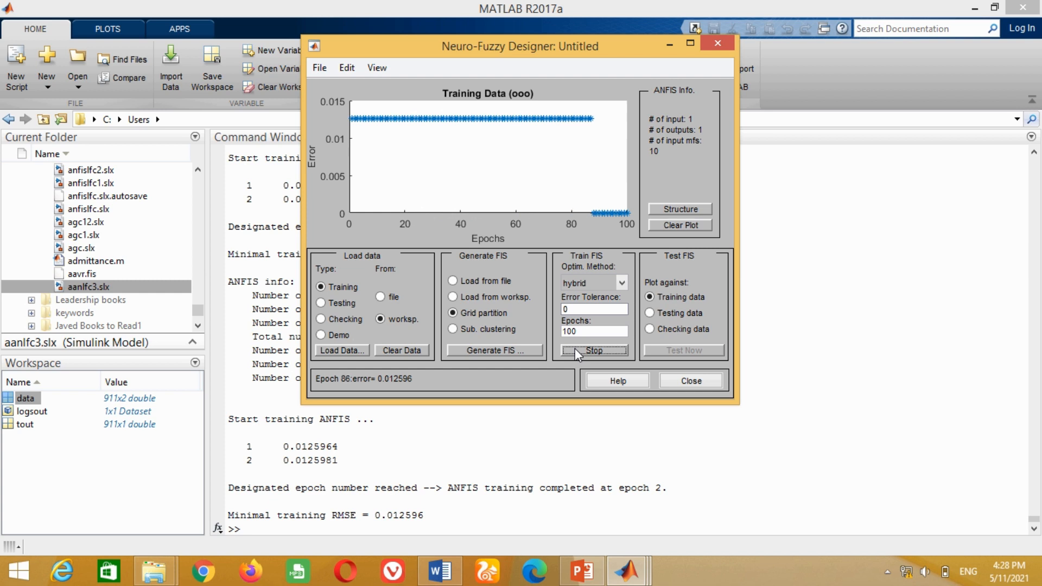
# - Export the trained FIS to the workspace as lfcneuro
pyautogui.click(319, 68)
pyautogui.moveTo(342, 125)
pyautogui.click(454, 124)
pyautogui.click(568, 240)
pyautogui.press('BackSpace')
pyautogui.press('BackSpace')
pyautogui.press('BackSpace')
pyautogui.press('BackSpace')
pyautogui.press('BackSpace')
pyautogui.press('BackSpace')
pyautogui.press('BackSpace')
pyautogui.press('BackSpace')
pyautogui.write('lfcneuro')
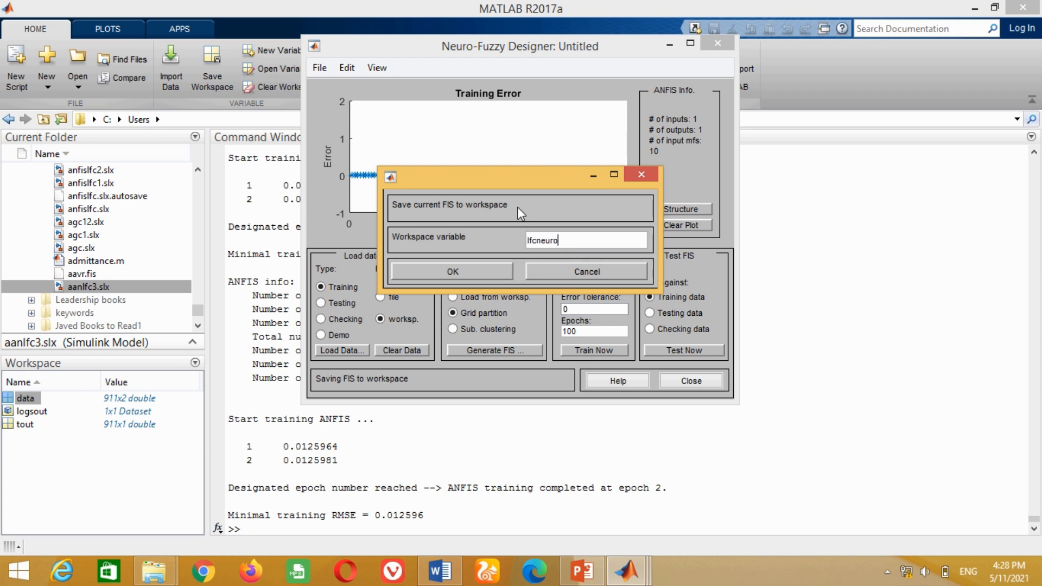
pyautogui.click(476, 275)
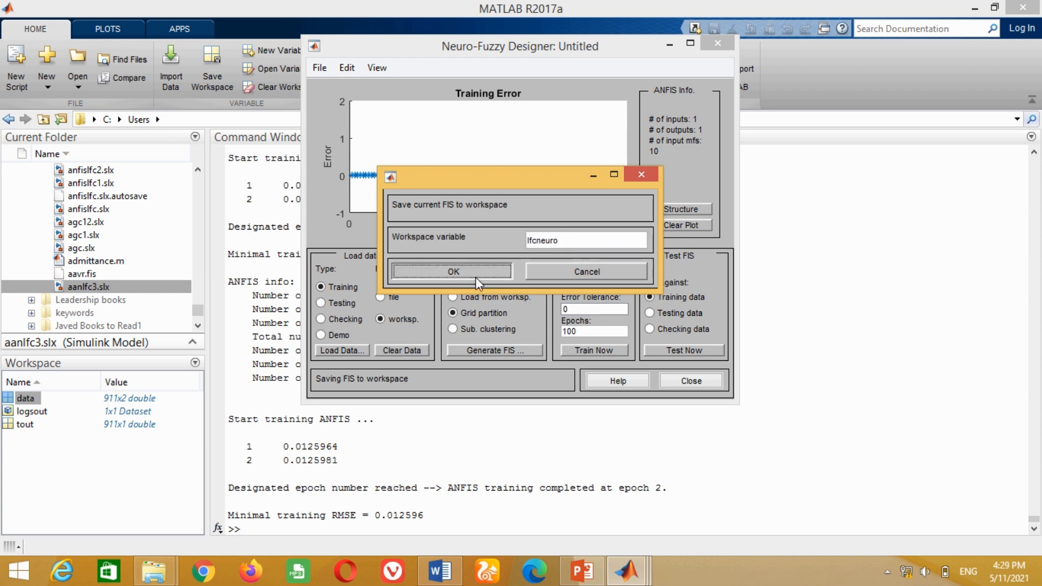
# - Save the FIS as lfcneuro.fis in the Desktop's MATLAB Programs folder, overwriting it, and minimize the designer
pyautogui.click(321, 68)
pyautogui.moveTo(348, 123)
pyautogui.click(457, 140)
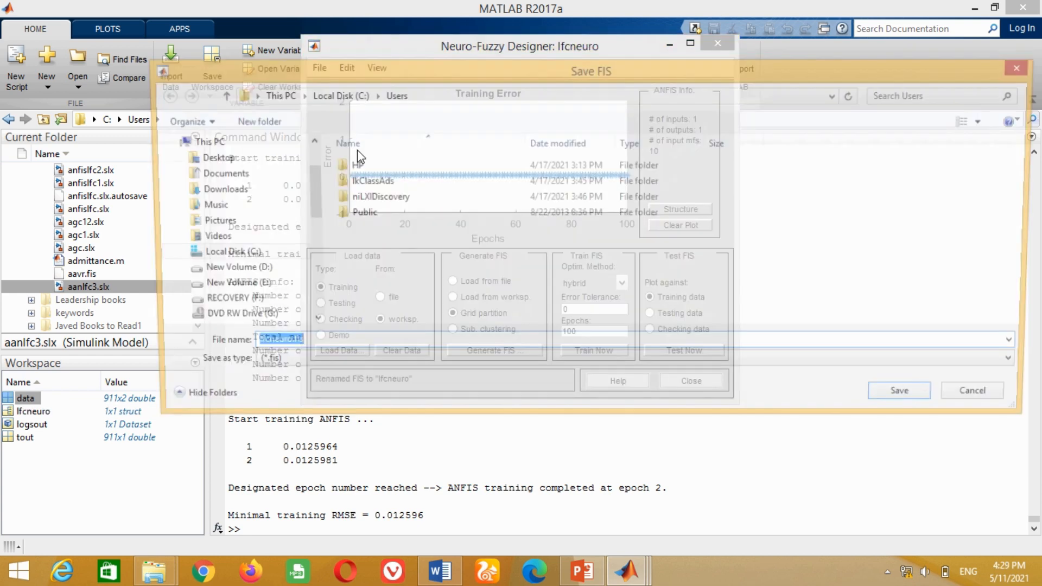
pyautogui.click(209, 157)
pyautogui.doubleClick(803, 184)
pyautogui.click(893, 400)
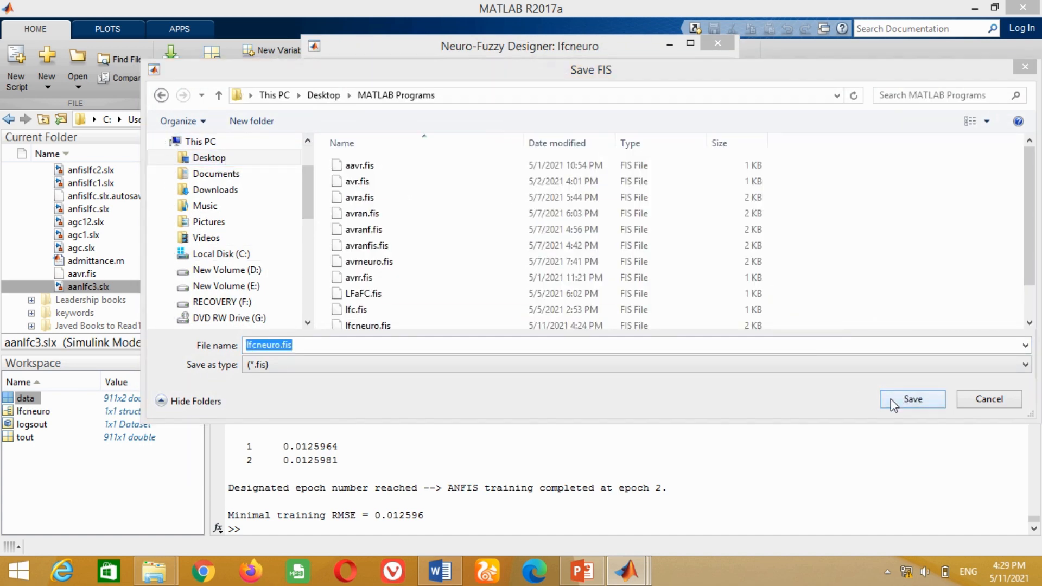
pyautogui.click(559, 286)
pyautogui.click(671, 44)
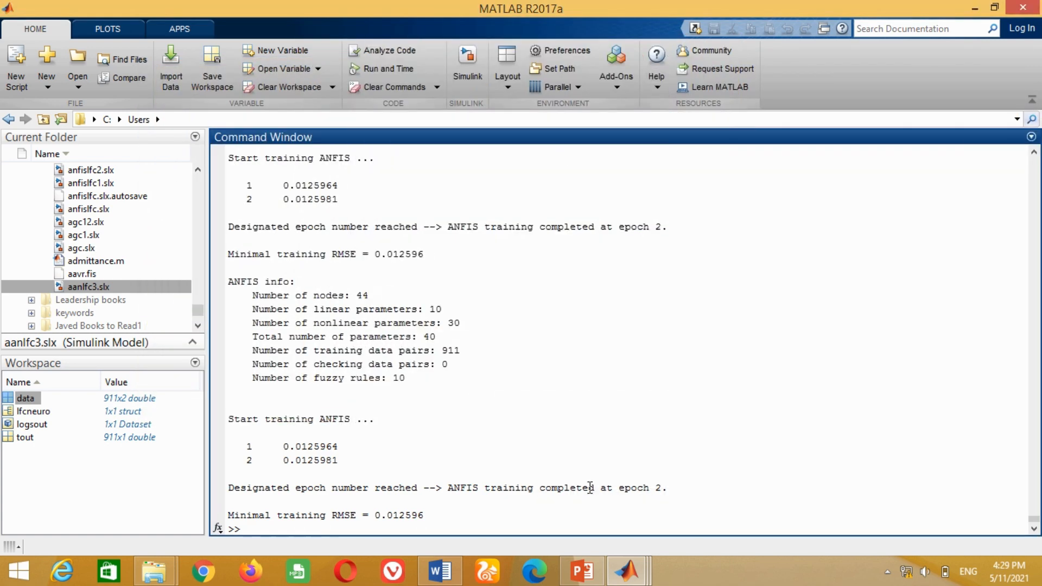
# - Replace the PID Controller1 block with a pasted Fuzzy Logic Controller between Sum1 and Governor
pyautogui.moveTo(627, 571)
pyautogui.click(749, 483)
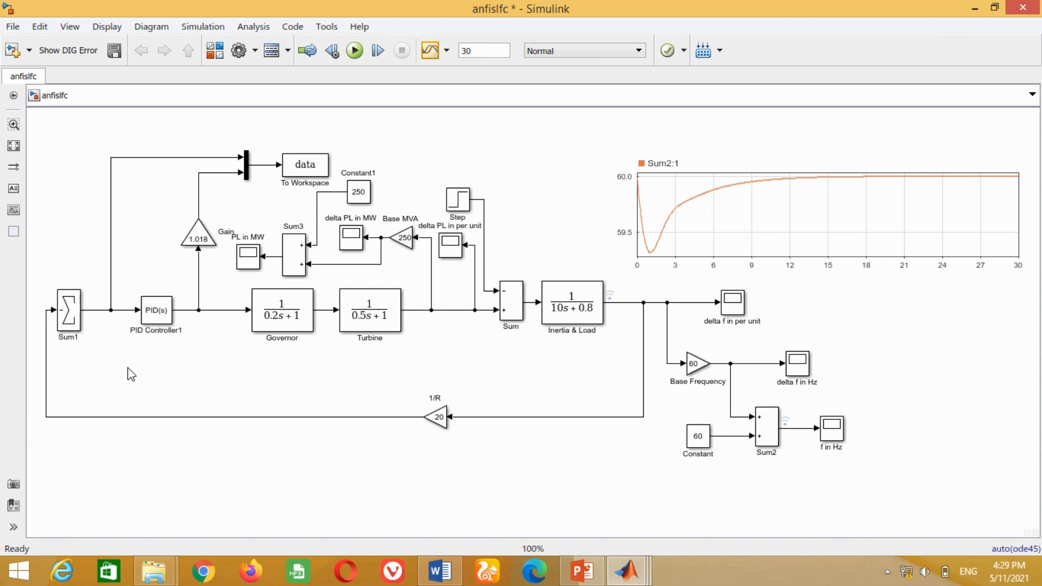
pyautogui.hotkey('ctrl', 'v')
pyautogui.click(158, 317)
pyautogui.press('Delete')
pyautogui.moveTo(149, 396); pyautogui.dragTo(144, 312)
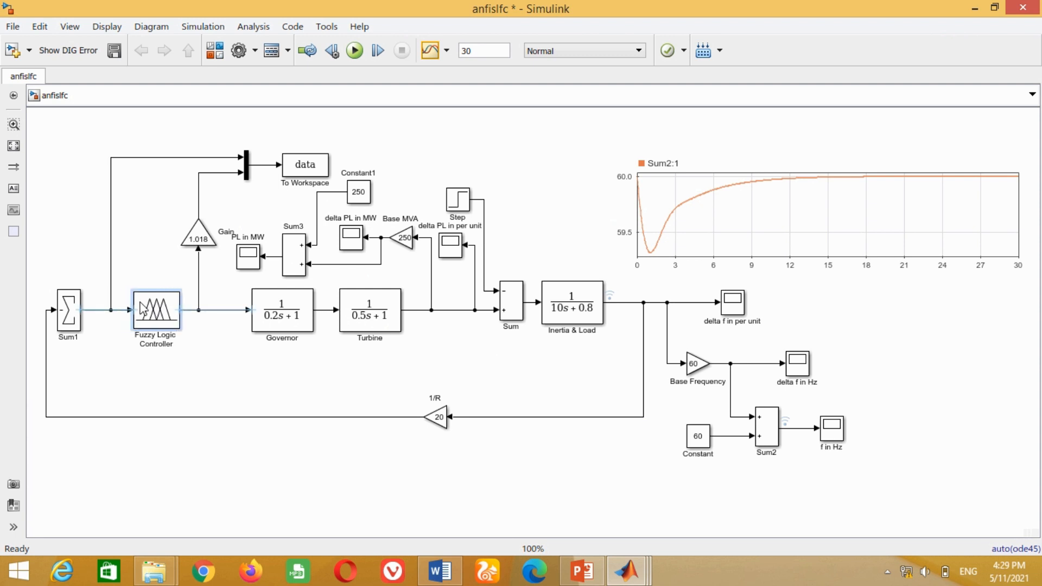
# - Open the Fuzzy Logic Controller block's parameters to review its FIS name
pyautogui.doubleClick(156, 315)
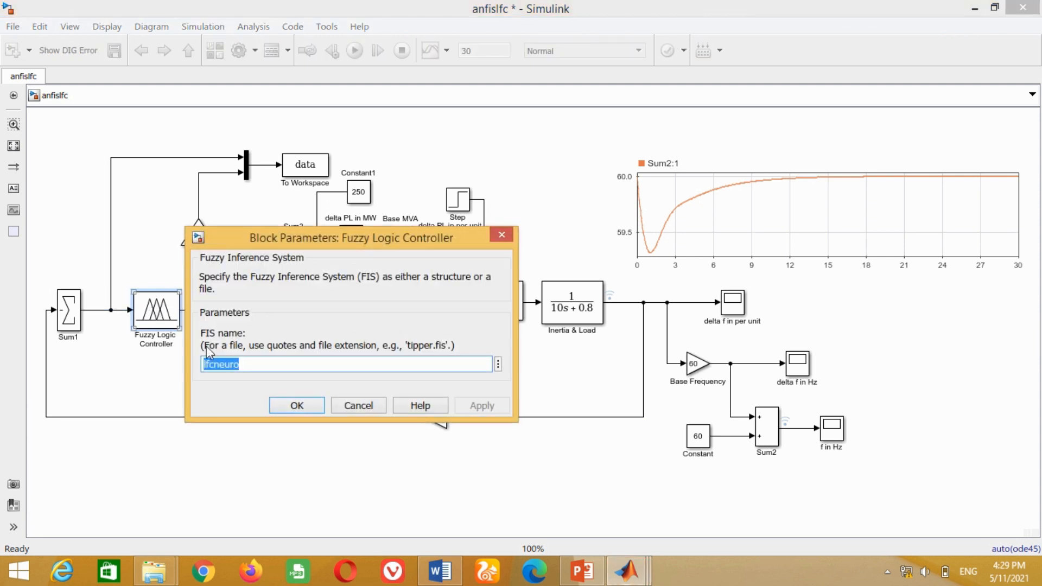
pyautogui.click(291, 403)
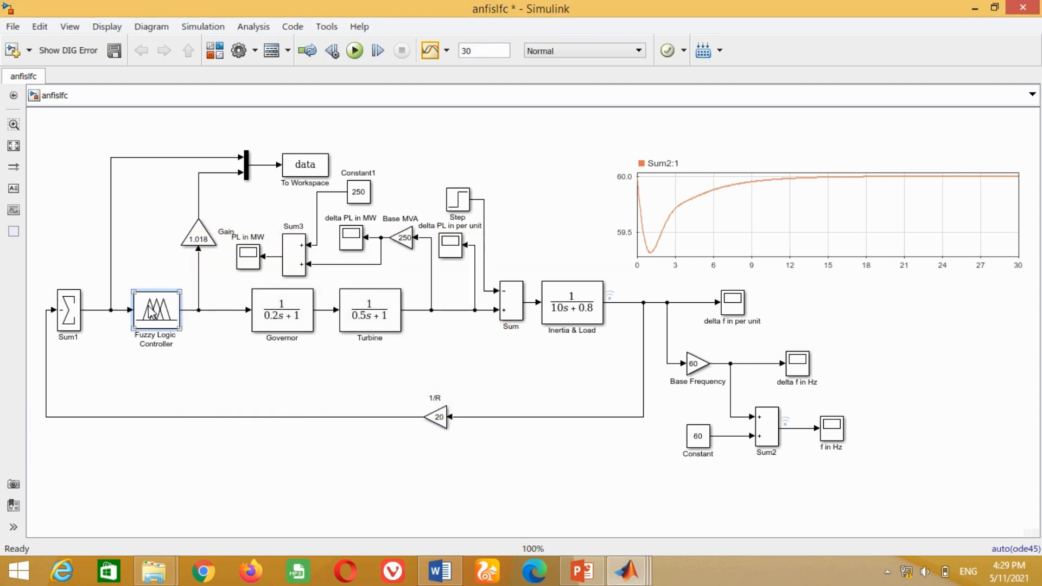
pyautogui.doubleClick(153, 312)
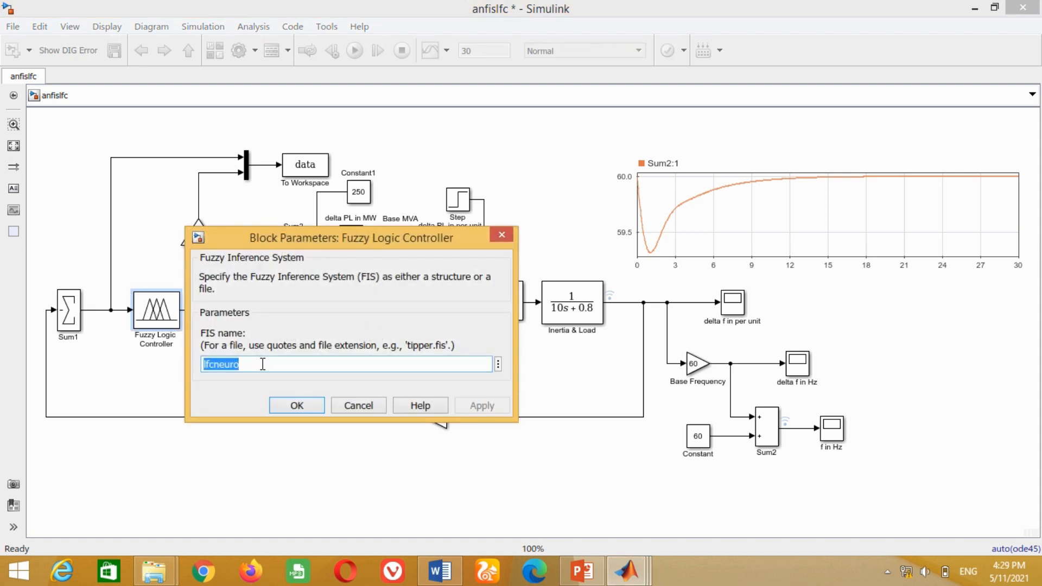
pyautogui.click(231, 382)
pyautogui.click(291, 405)
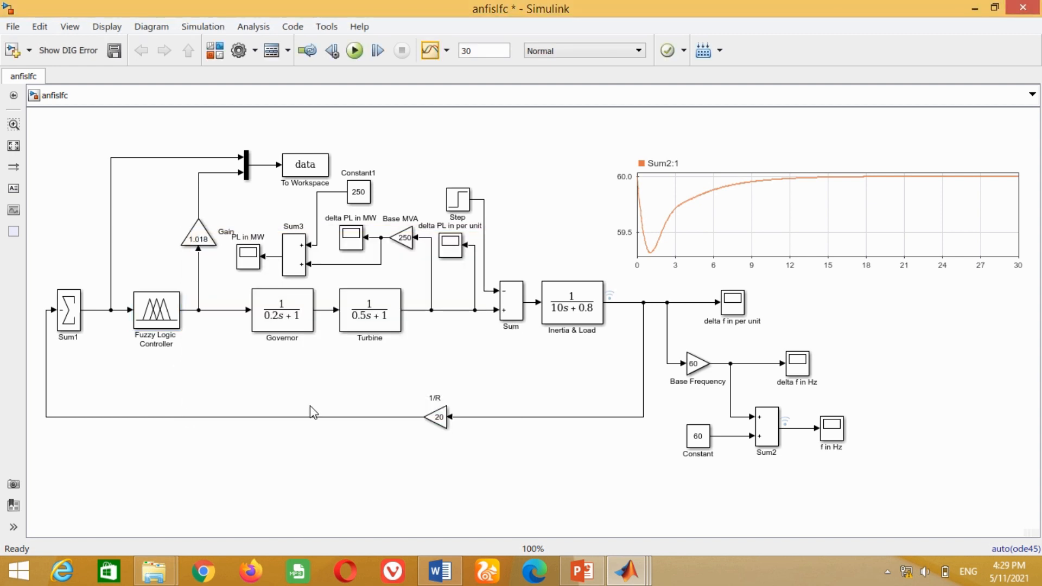
# - Run the simulation with the retrained fuzzy controller
pyautogui.click(354, 51)
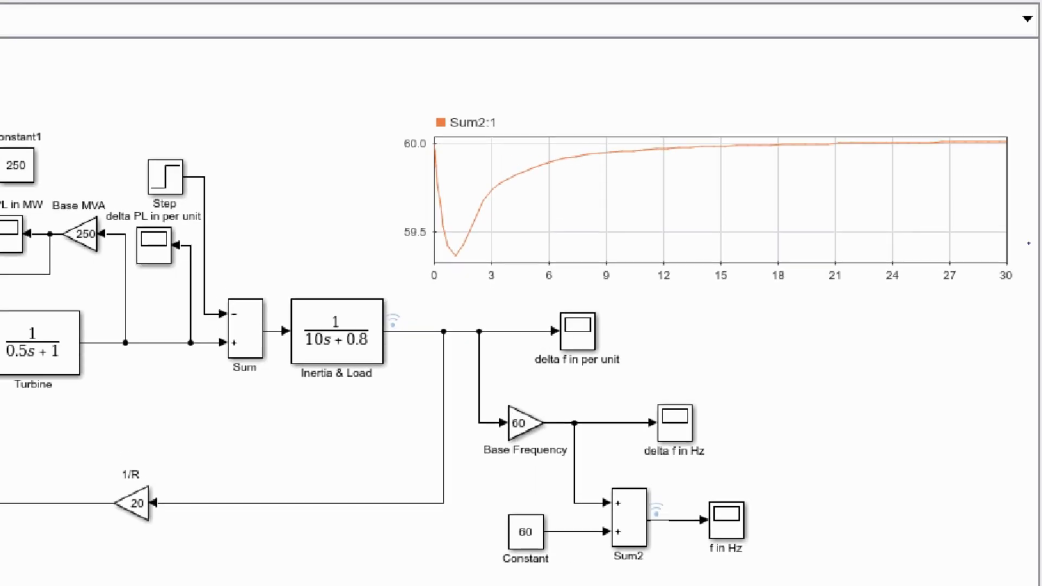
pyautogui.moveTo(368, 105)
pyautogui.mouseDown()
pyautogui.moveTo(855, 273)
pyautogui.moveTo(1028, 300)
pyautogui.mouseUp()
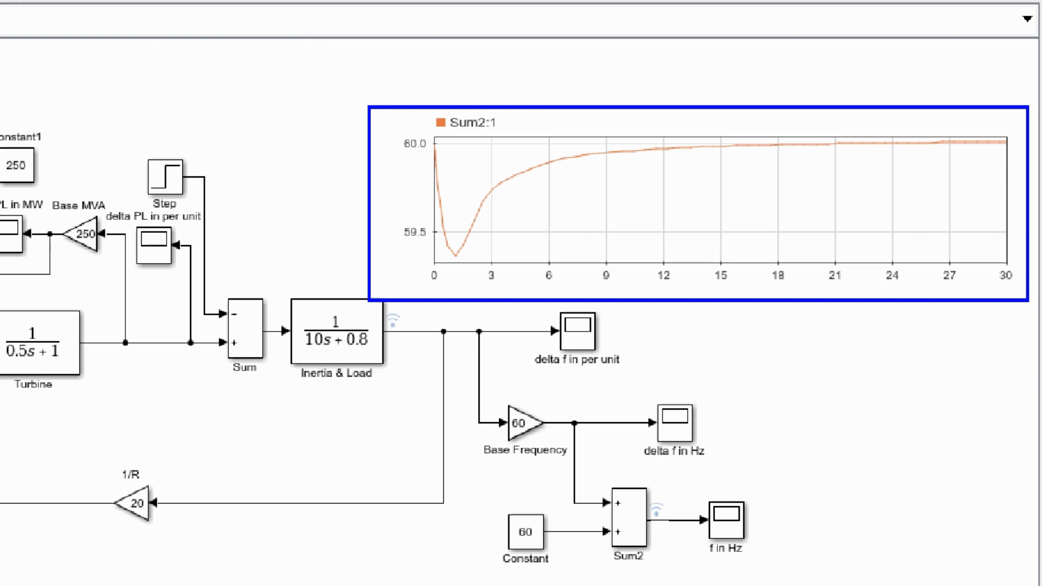